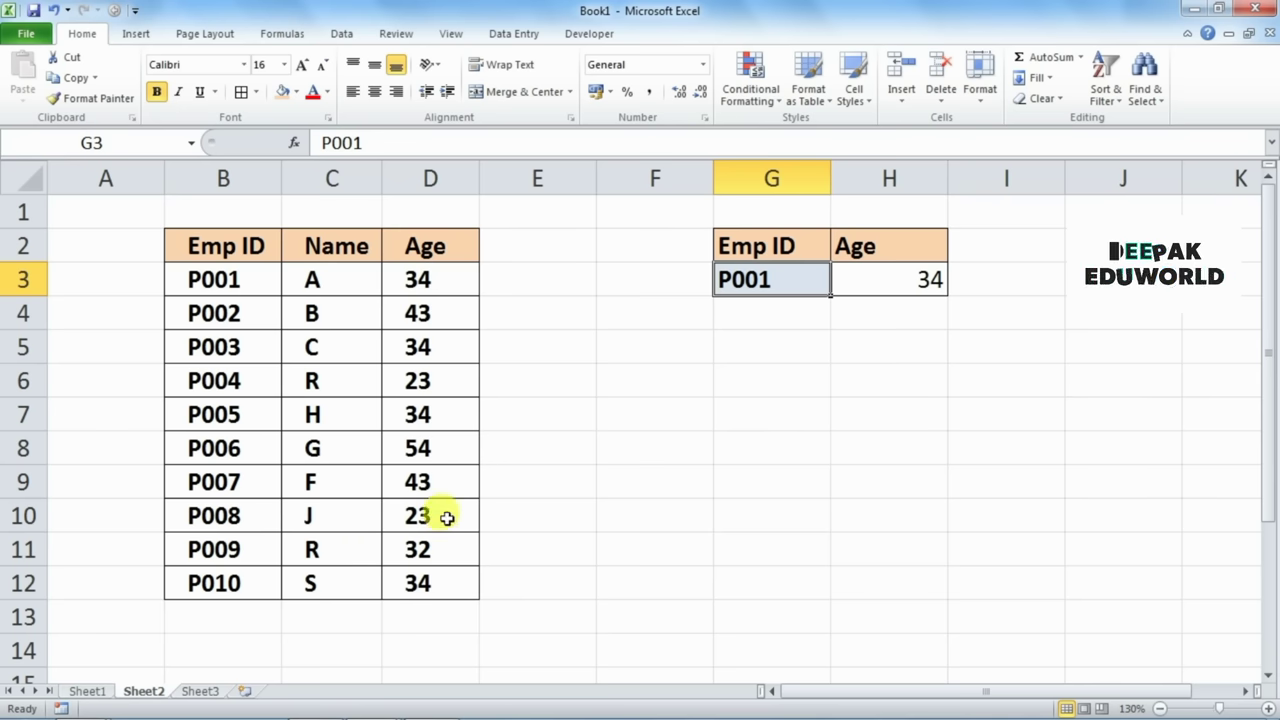
Inspect H3's lookup formula and compare P001's age 34 in the table with H3's result.
left_click(902, 279)
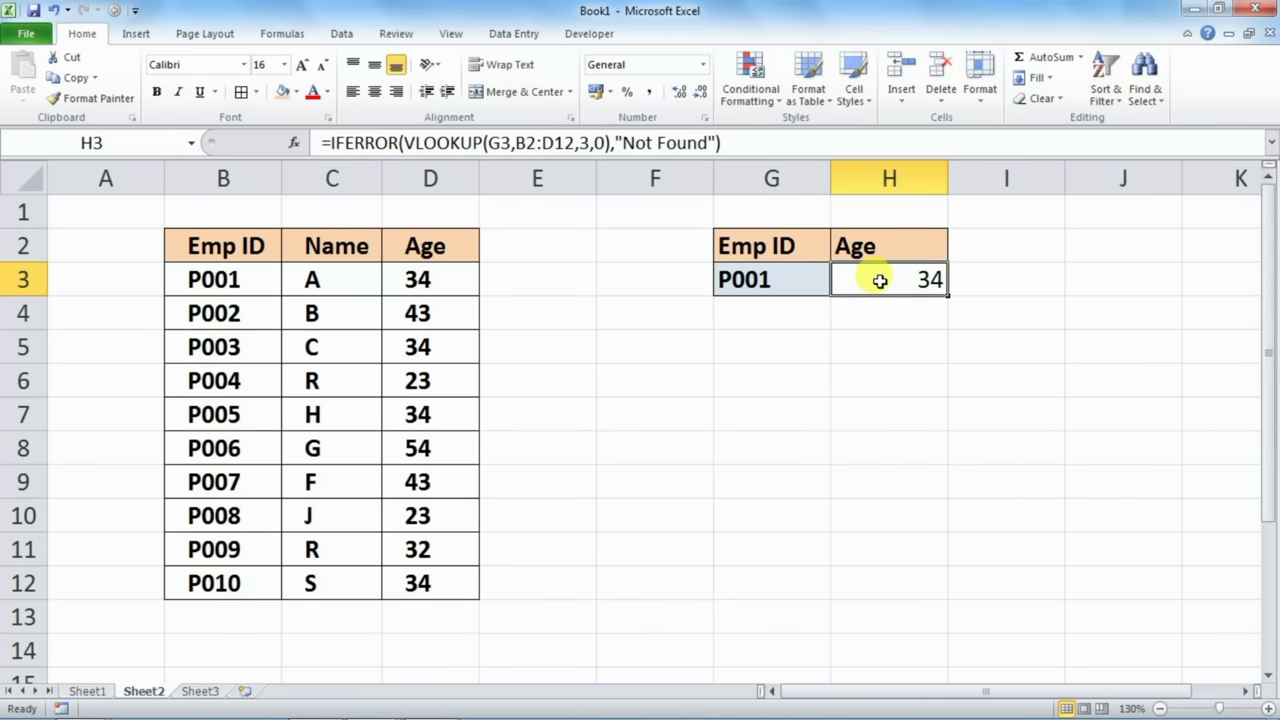
double_click(879, 281)
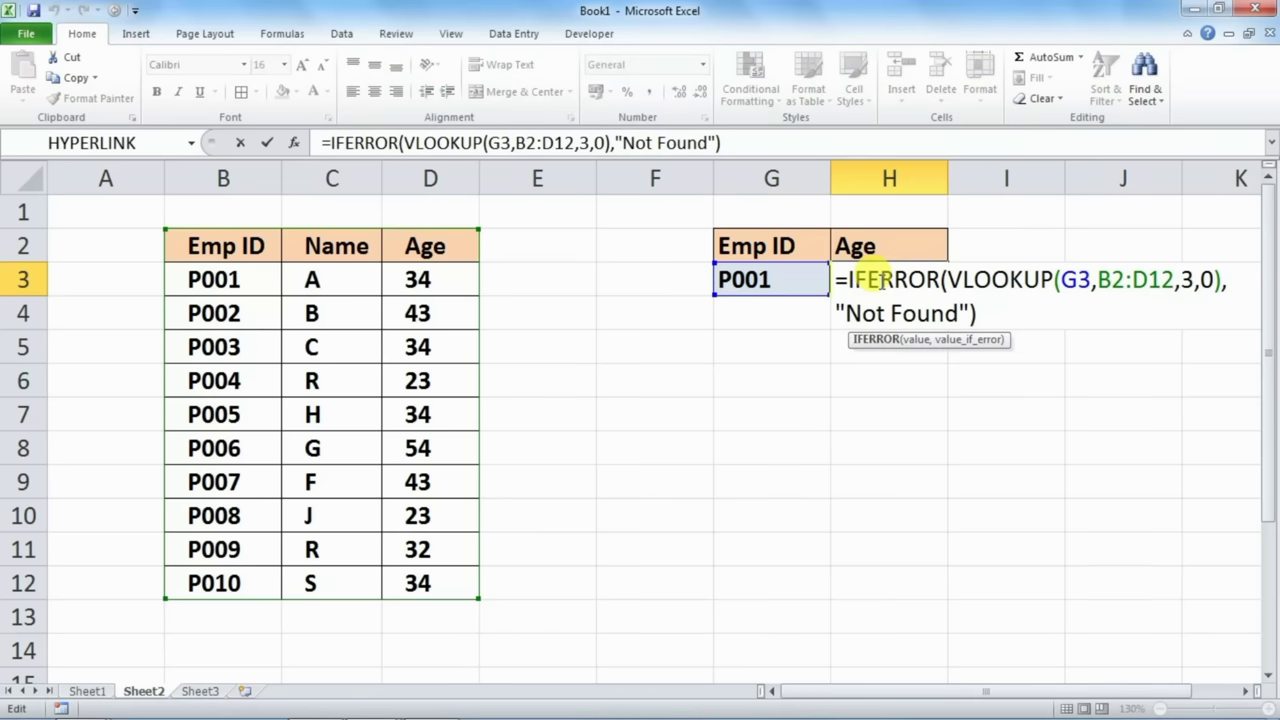
key("Return")
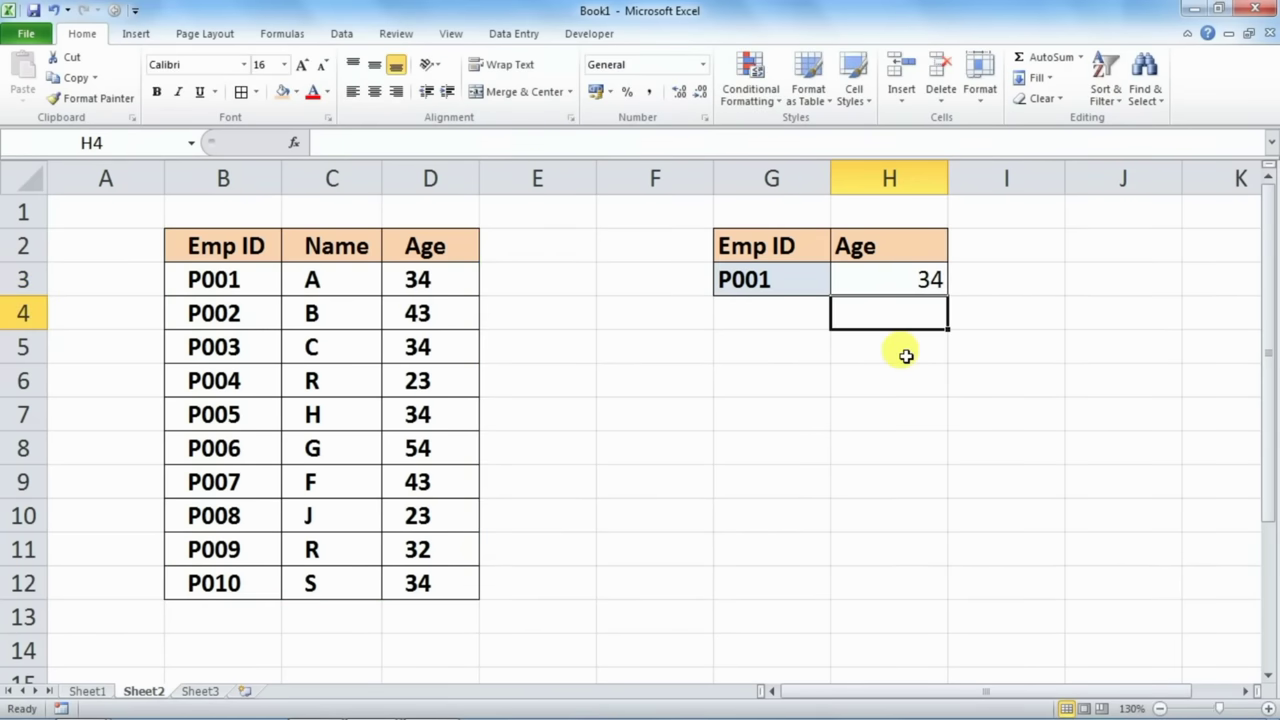
left_click(765, 290)
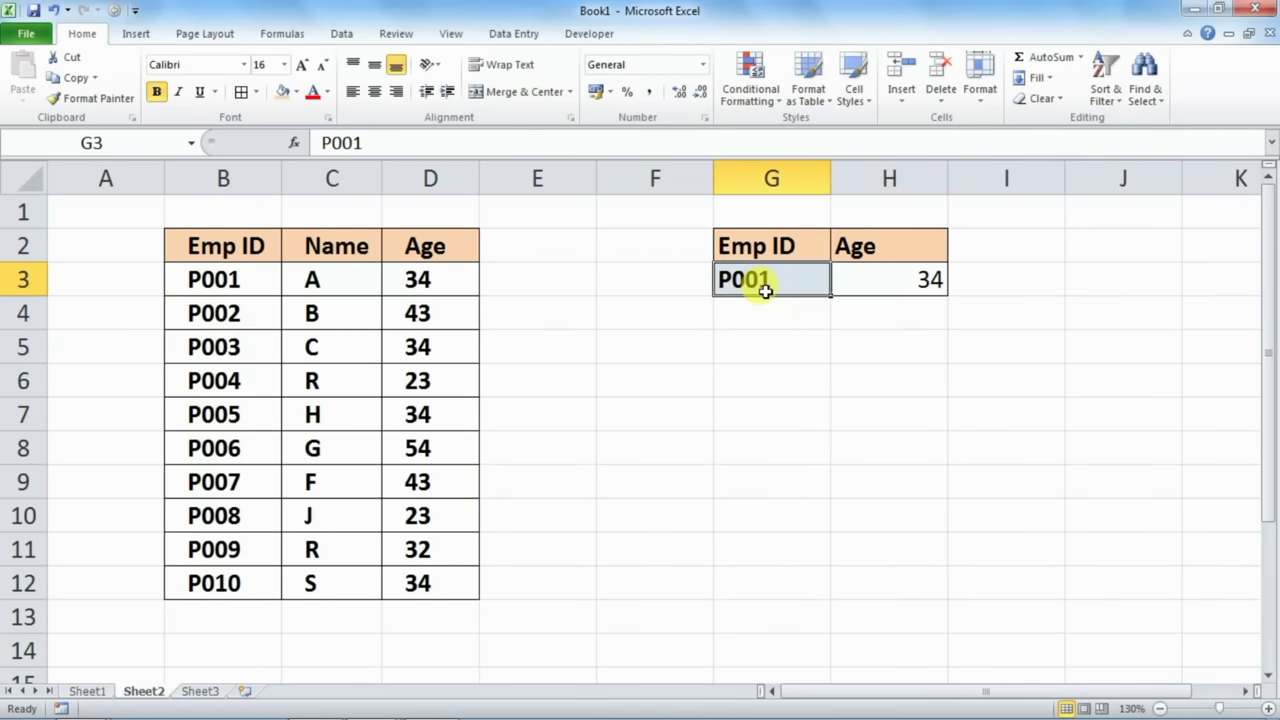
mouse_move(190, 279)
left_mouse_down()
mouse_move(195, 516)
mouse_move(460, 512)
left_mouse_up()
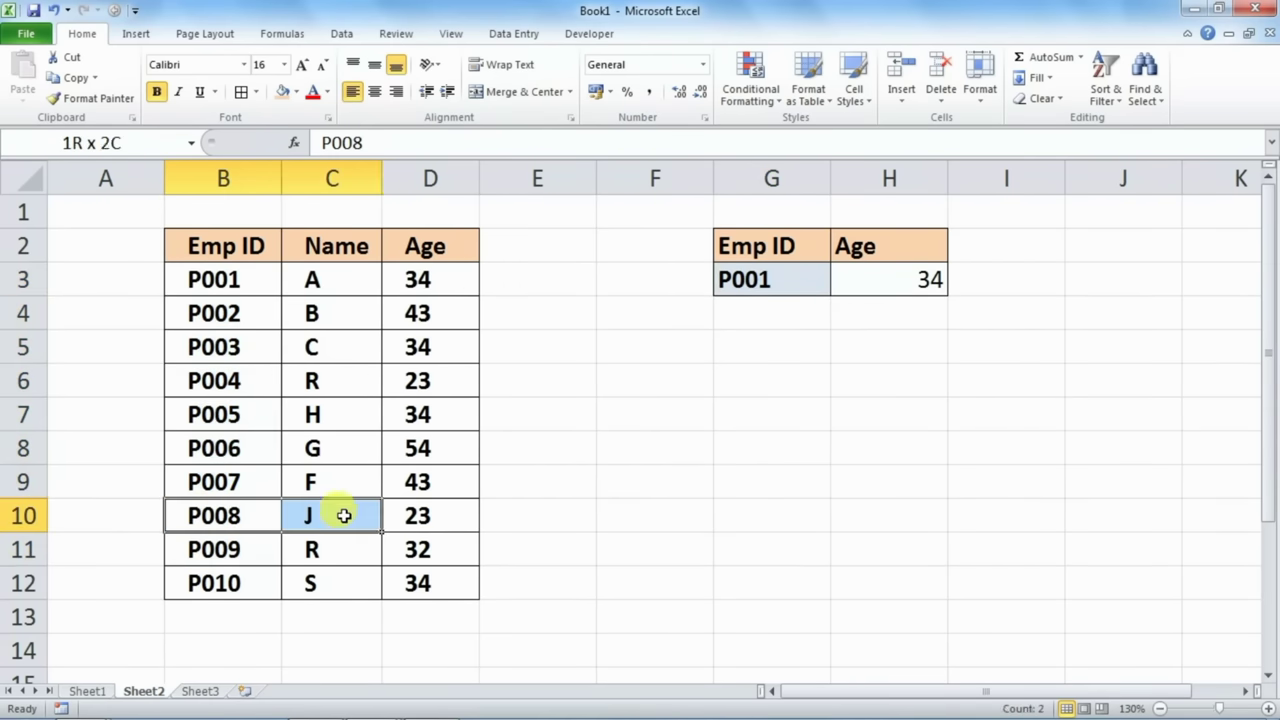
left_click(460, 512)
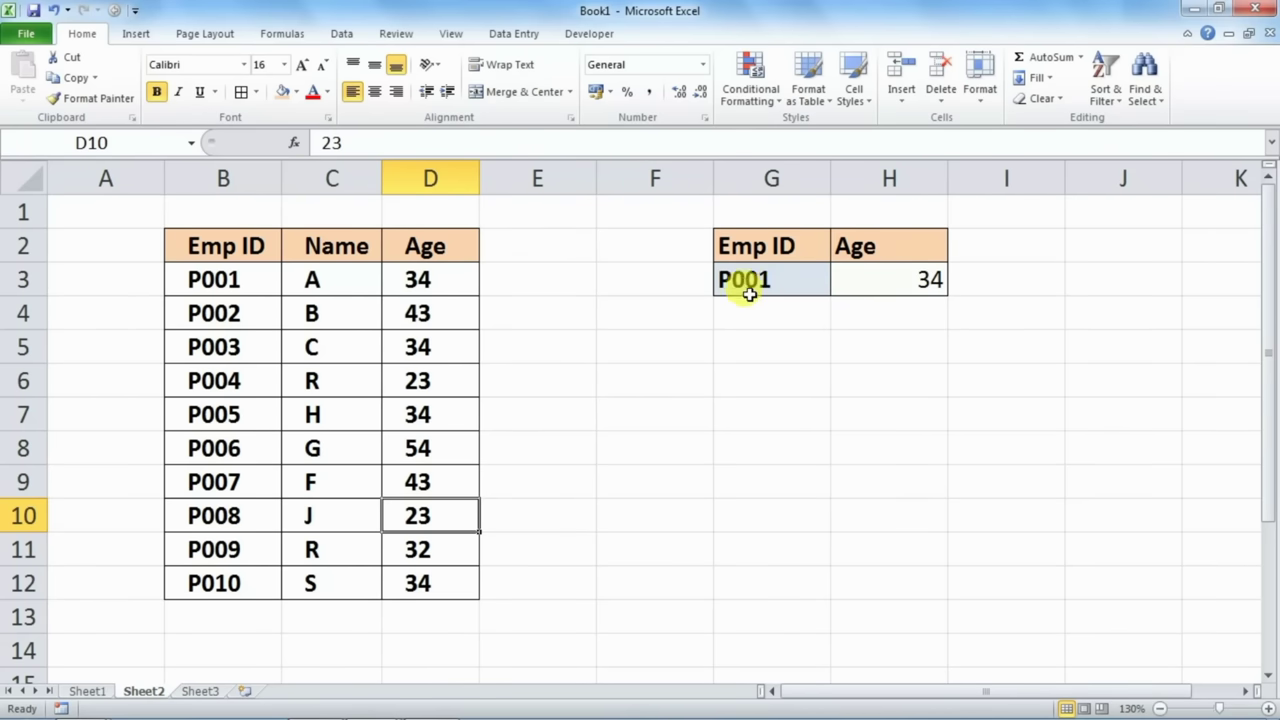
left_click(205, 278)
left_click(421, 282)
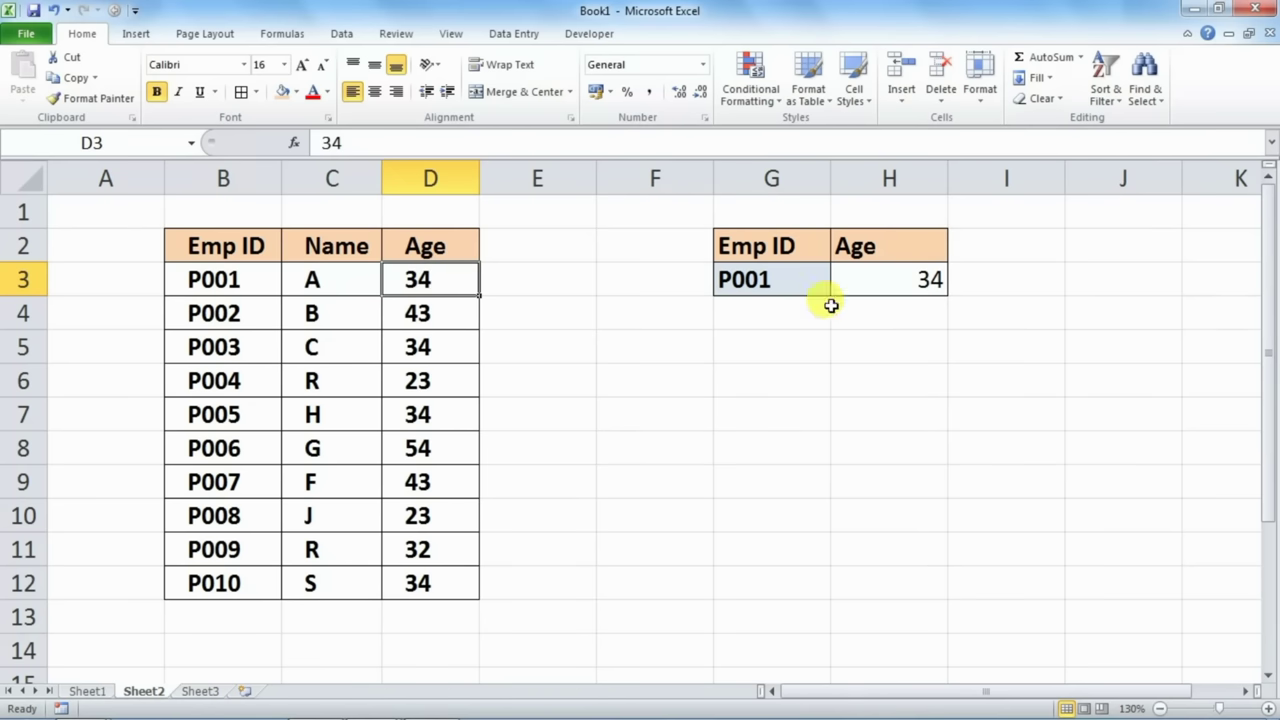
left_click(894, 280)
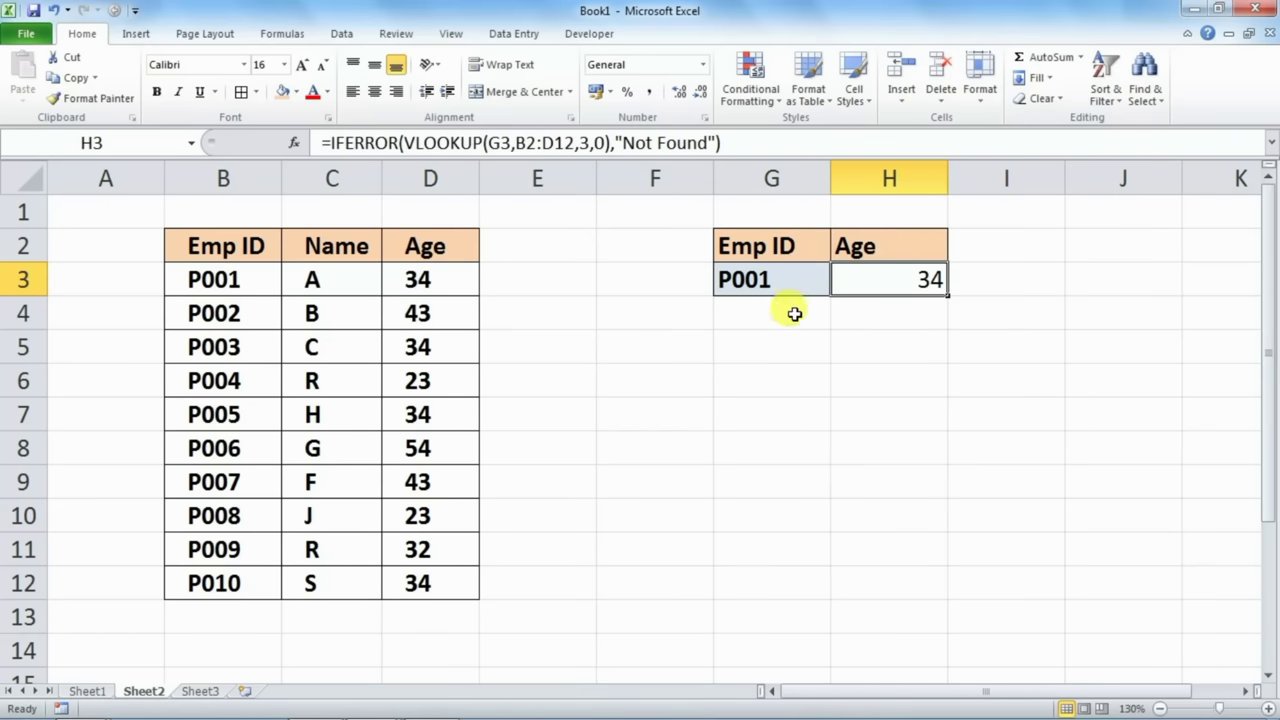
left_click(740, 280)
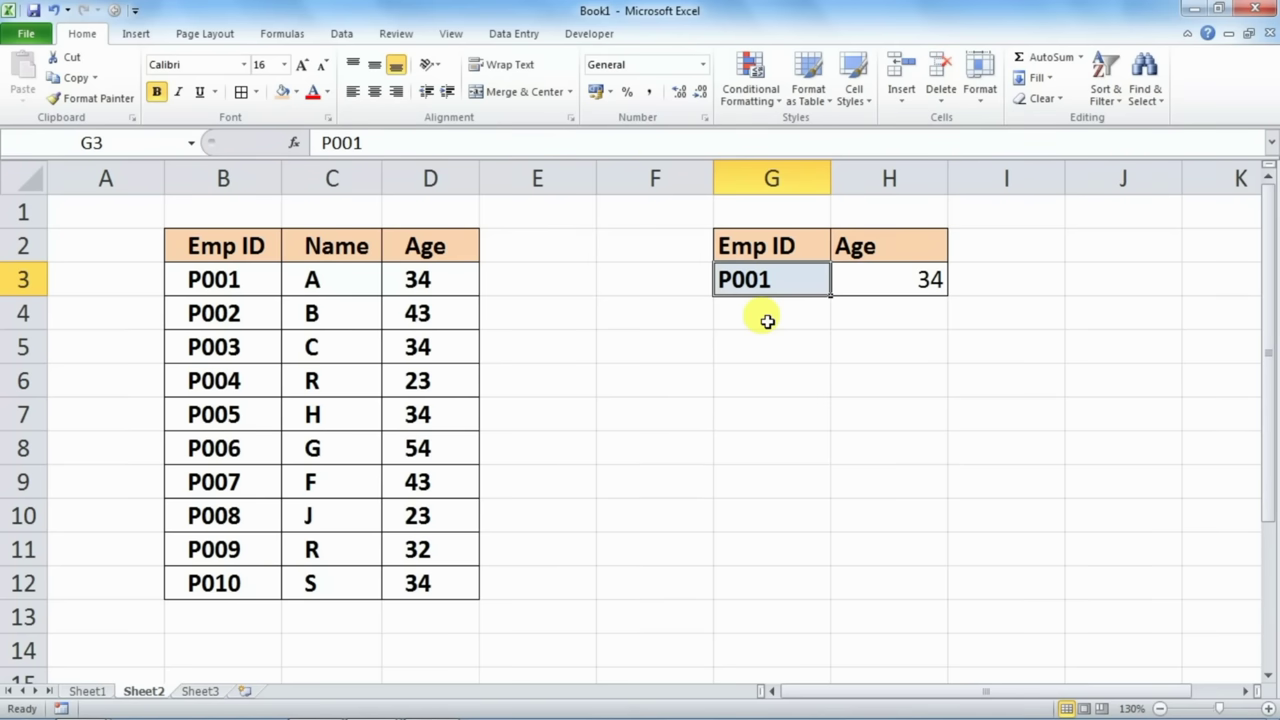
Set the lookup ID in G3 to P002 and check its age 43 in the table.
type("P0")
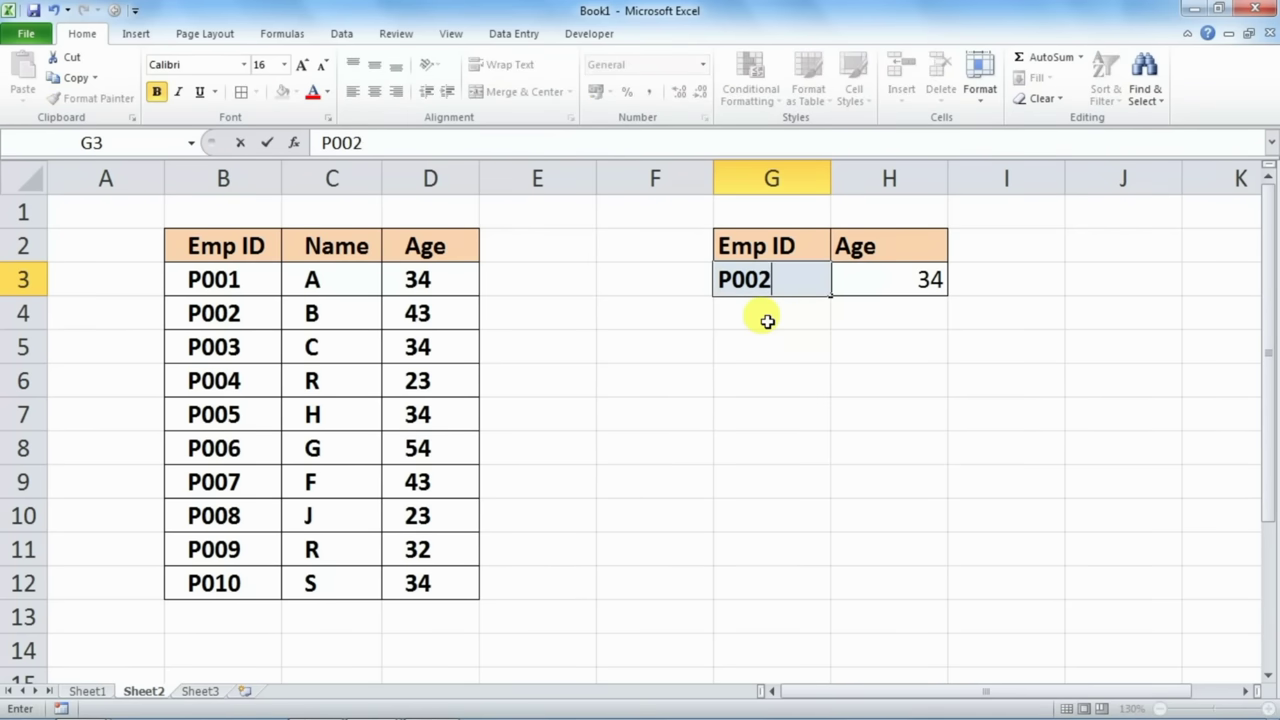
left_click(802, 418)
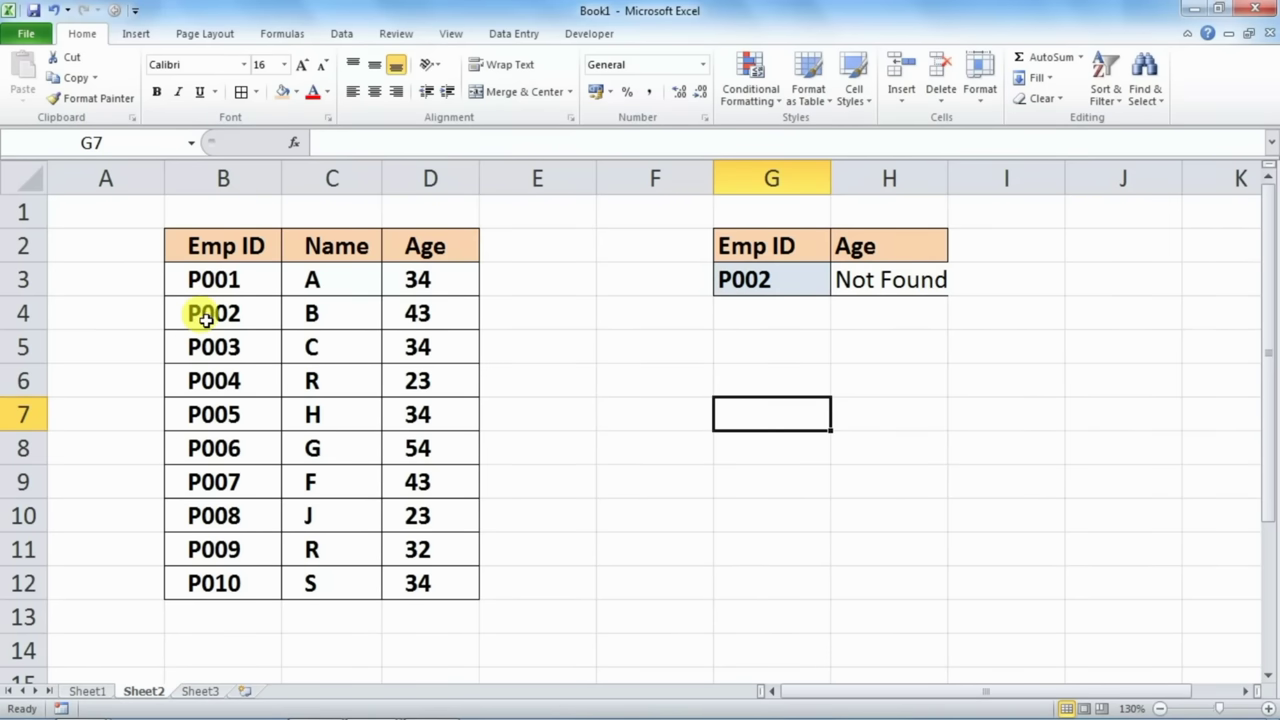
left_click(205, 319)
left_click(420, 315)
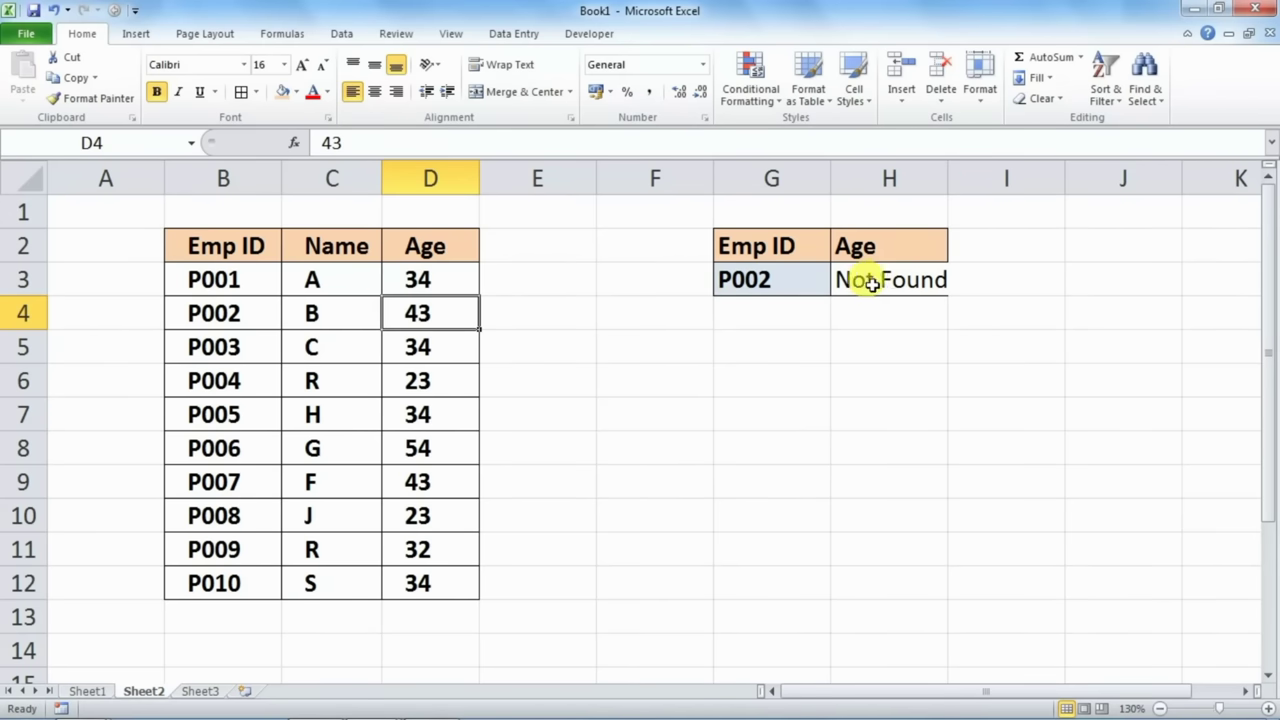
Change the lookup ID to P004, then P005, which returns Not Found, and examine the Emp IDs.
left_click(792, 287)
double_click(794, 287)
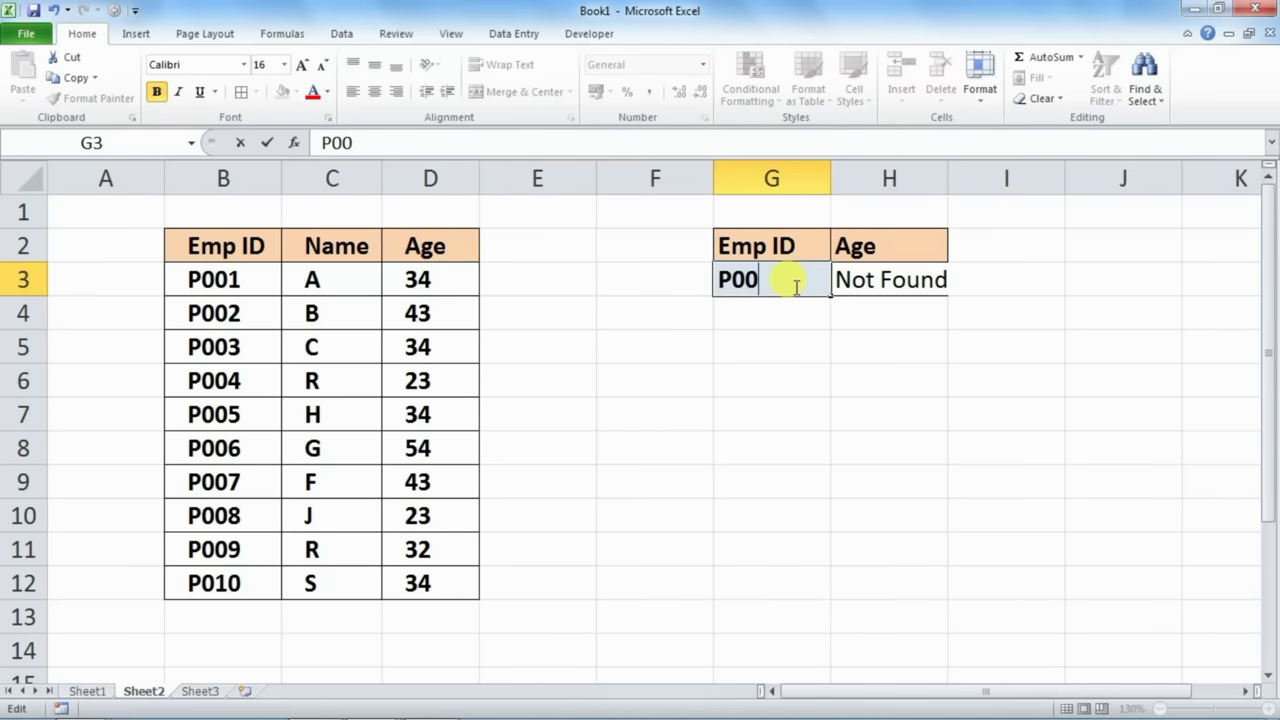
type("4")
key("Return")
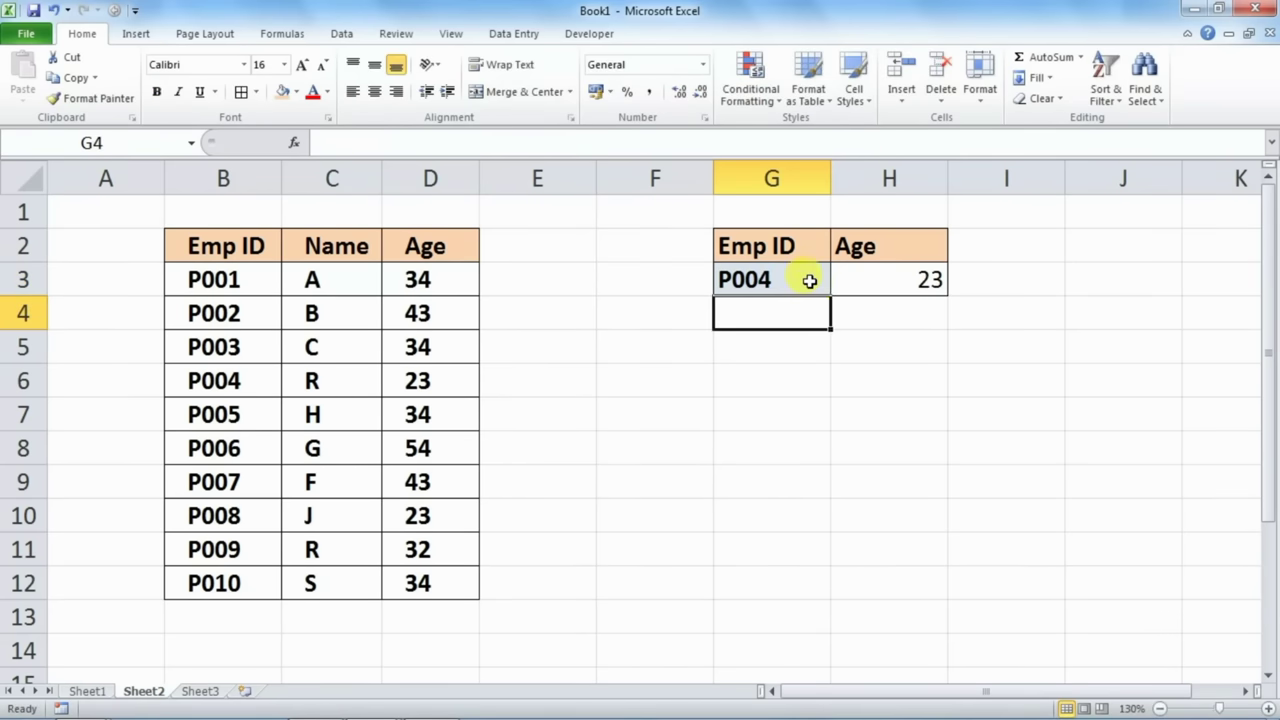
double_click(794, 284)
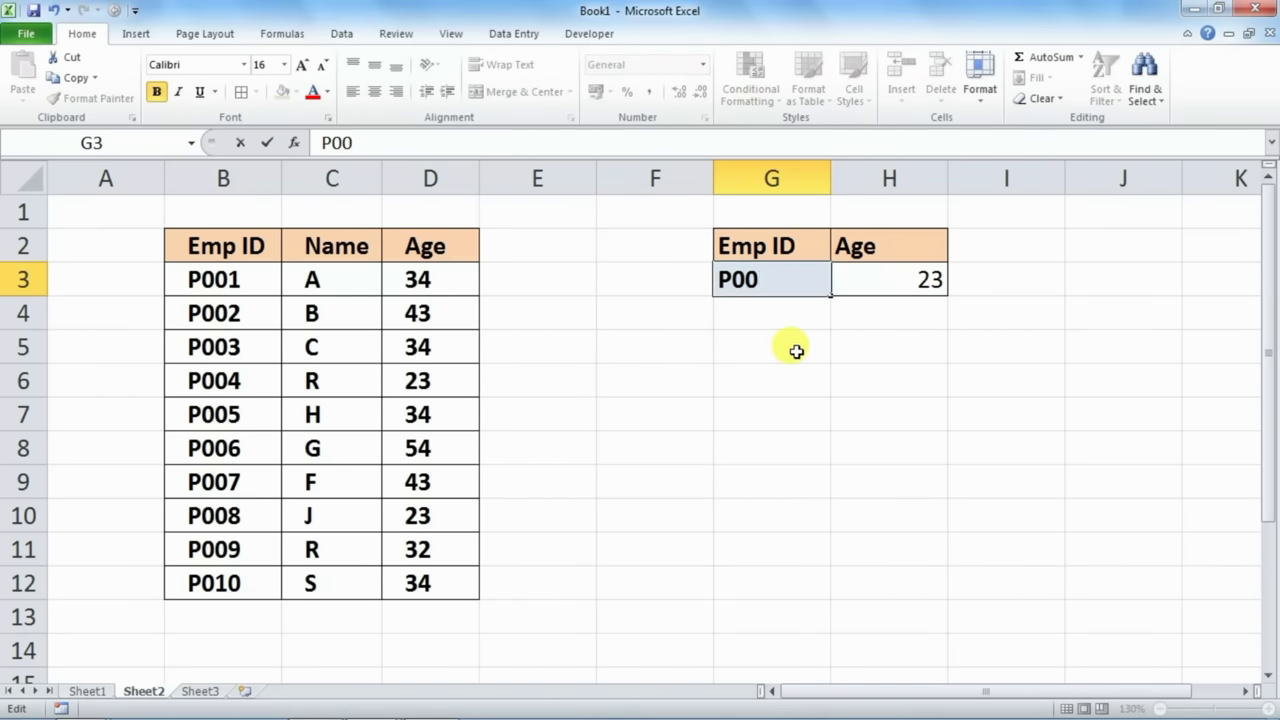
type("5")
key("Return")
left_click(790, 408)
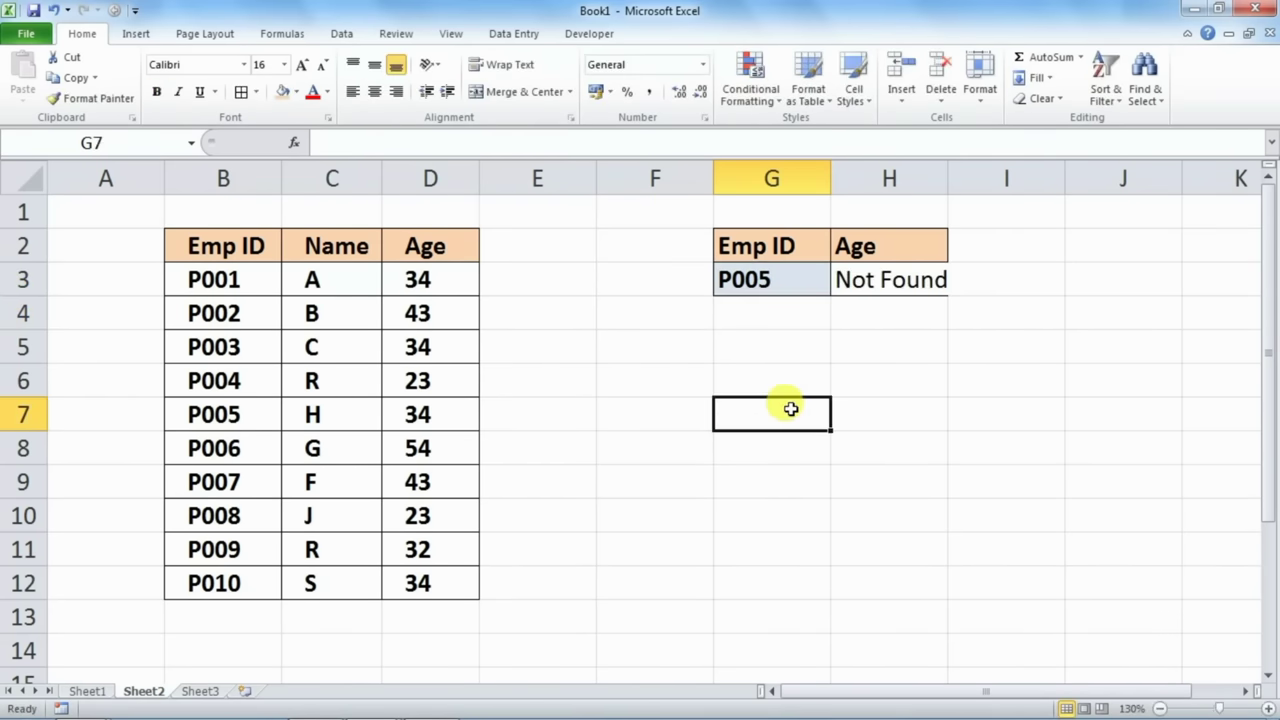
left_click(738, 281)
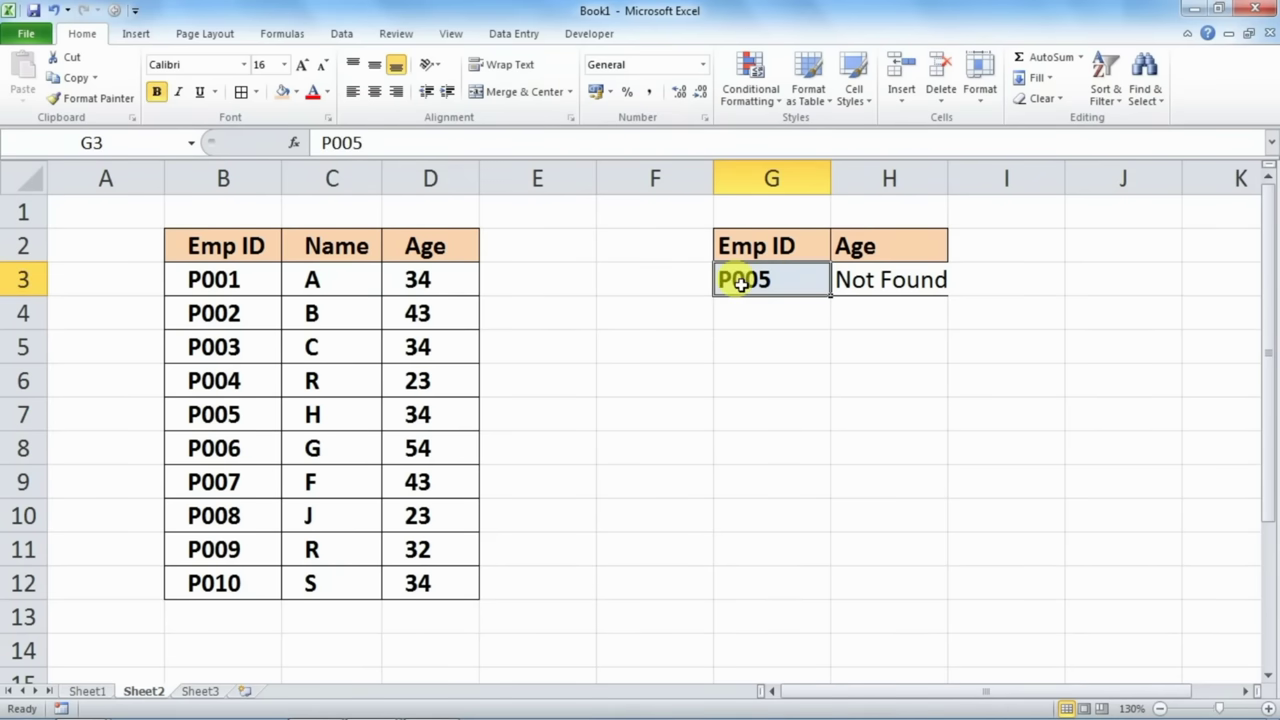
mouse_move(190, 282)
left_mouse_down()
mouse_move(202, 588)
mouse_move(231, 390)
mouse_move(231, 414)
left_mouse_up()
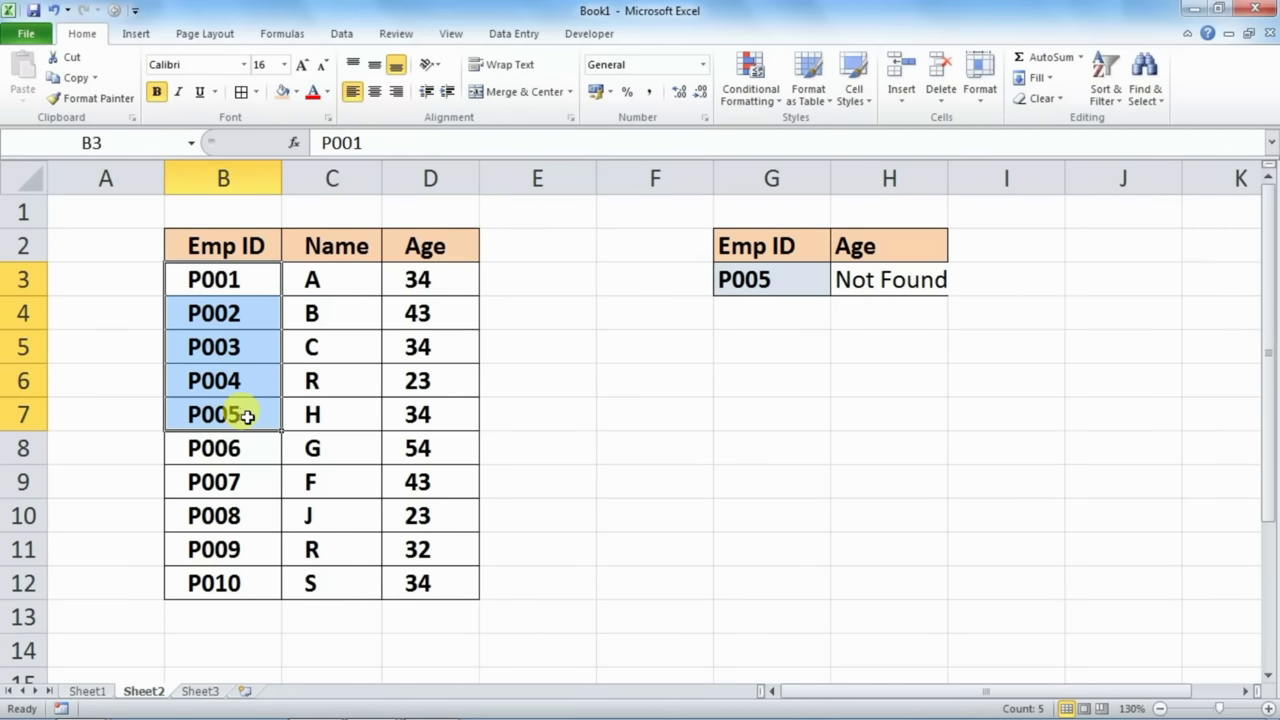
left_click(602, 412)
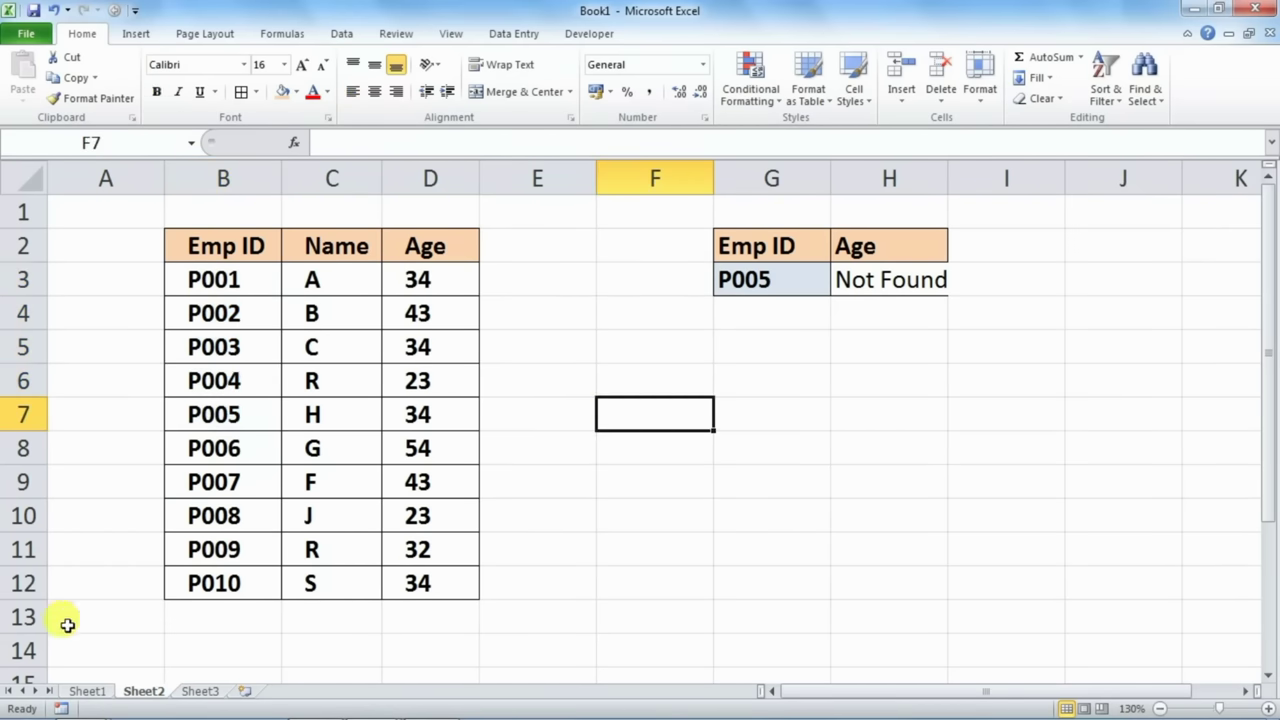
On Sheet1, compare the Apple entries in B3 and B6, select B3:B8 and show the Data tools.
left_click(88, 691)
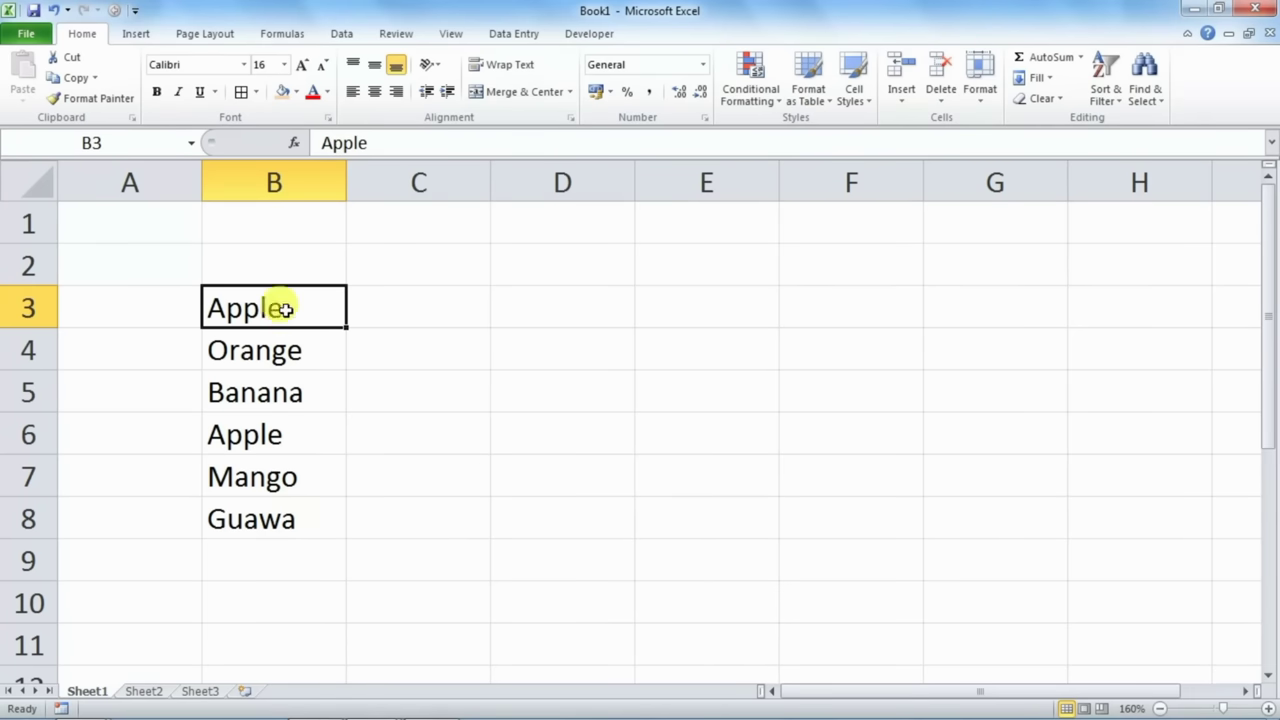
left_click(258, 435)
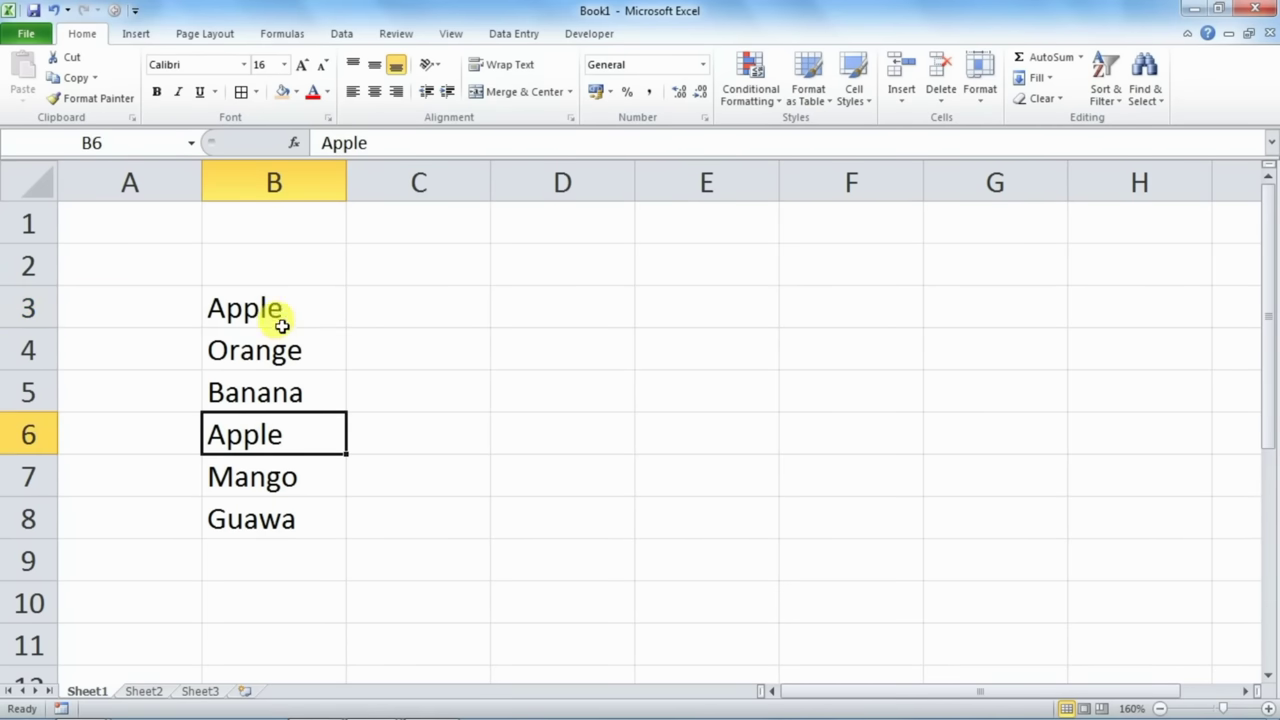
left_click(278, 312)
left_click(260, 435)
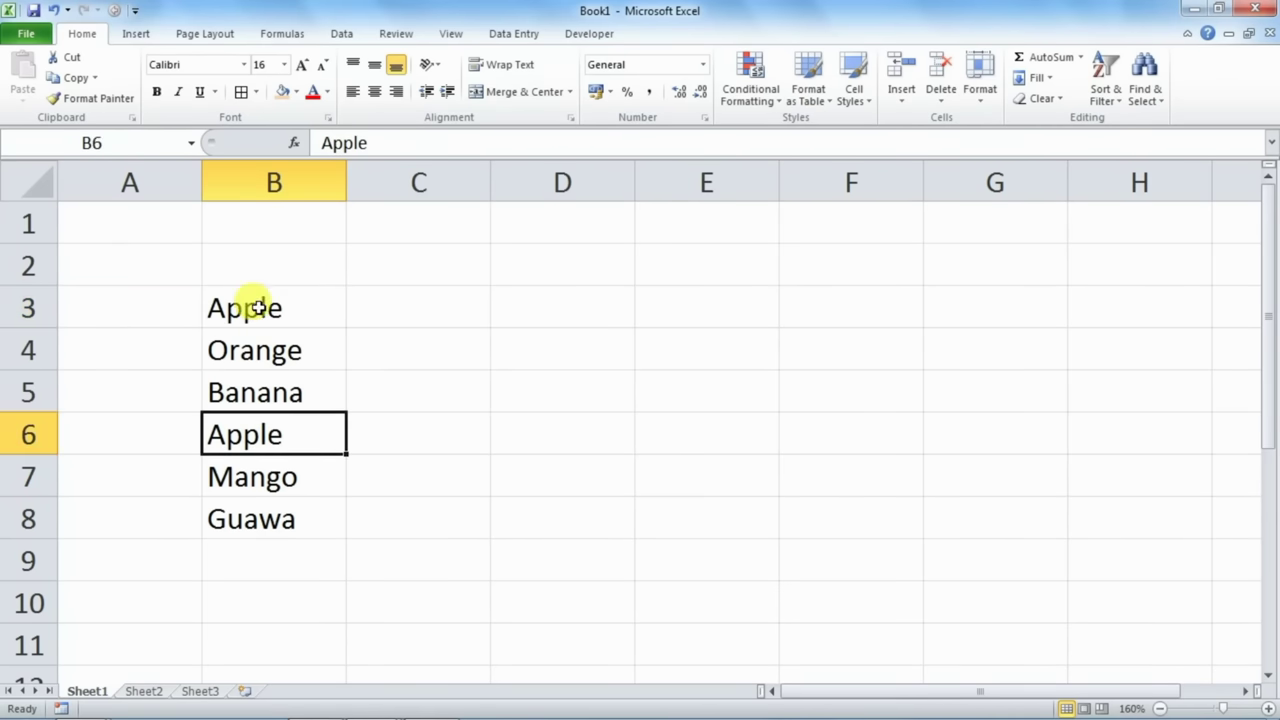
left_click_drag(251, 300, 252, 519)
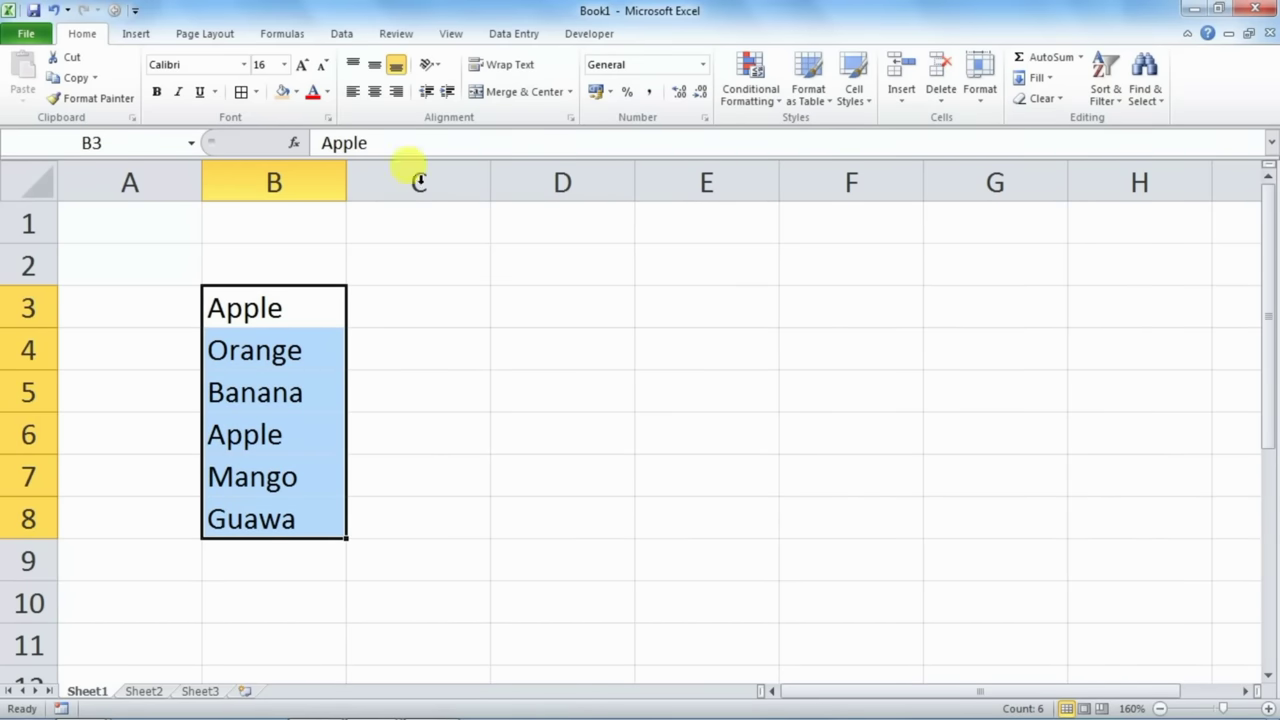
left_click(344, 36)
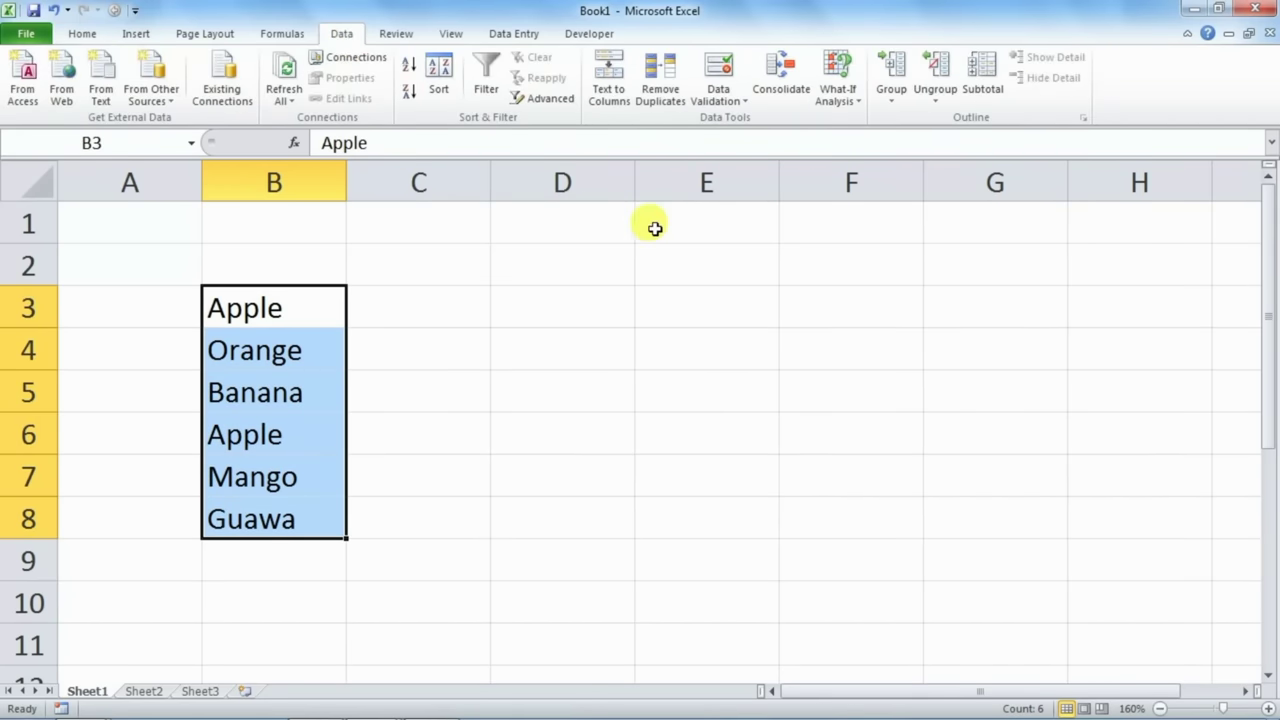
Run Remove Duplicates on column B, which finds no duplicates, then return to Sheet2.
left_click(668, 94)
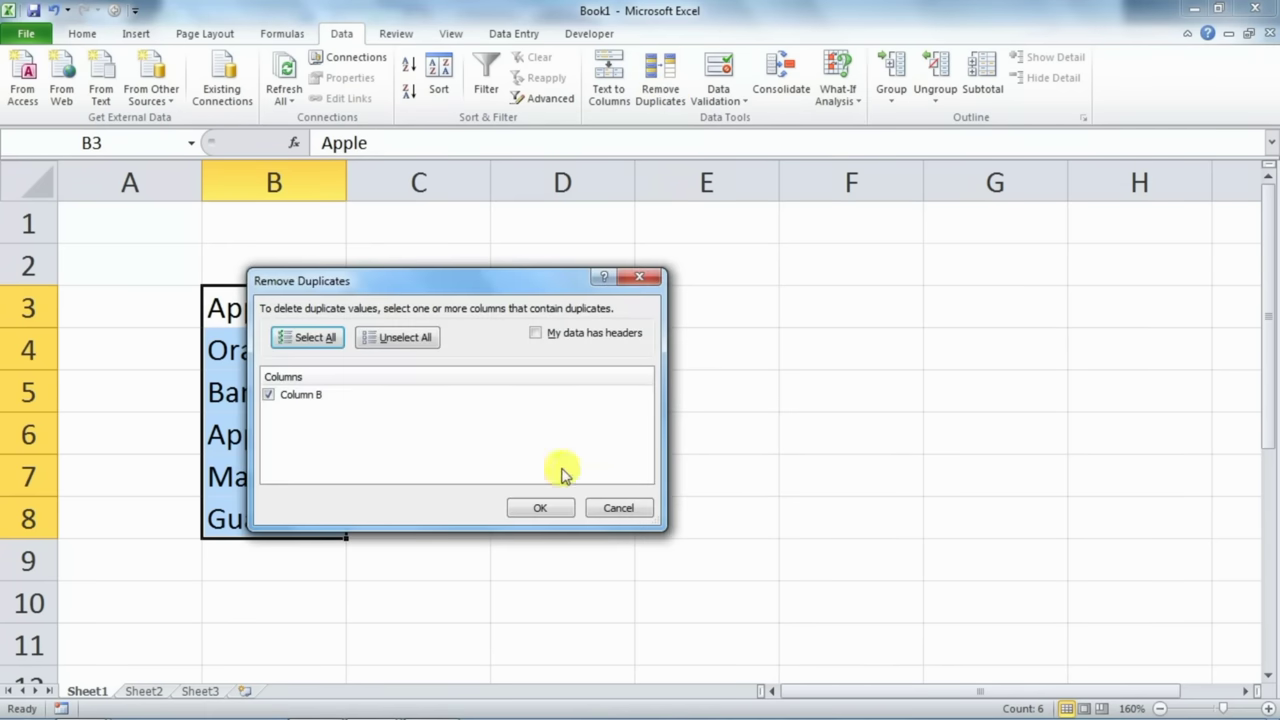
left_click(541, 507)
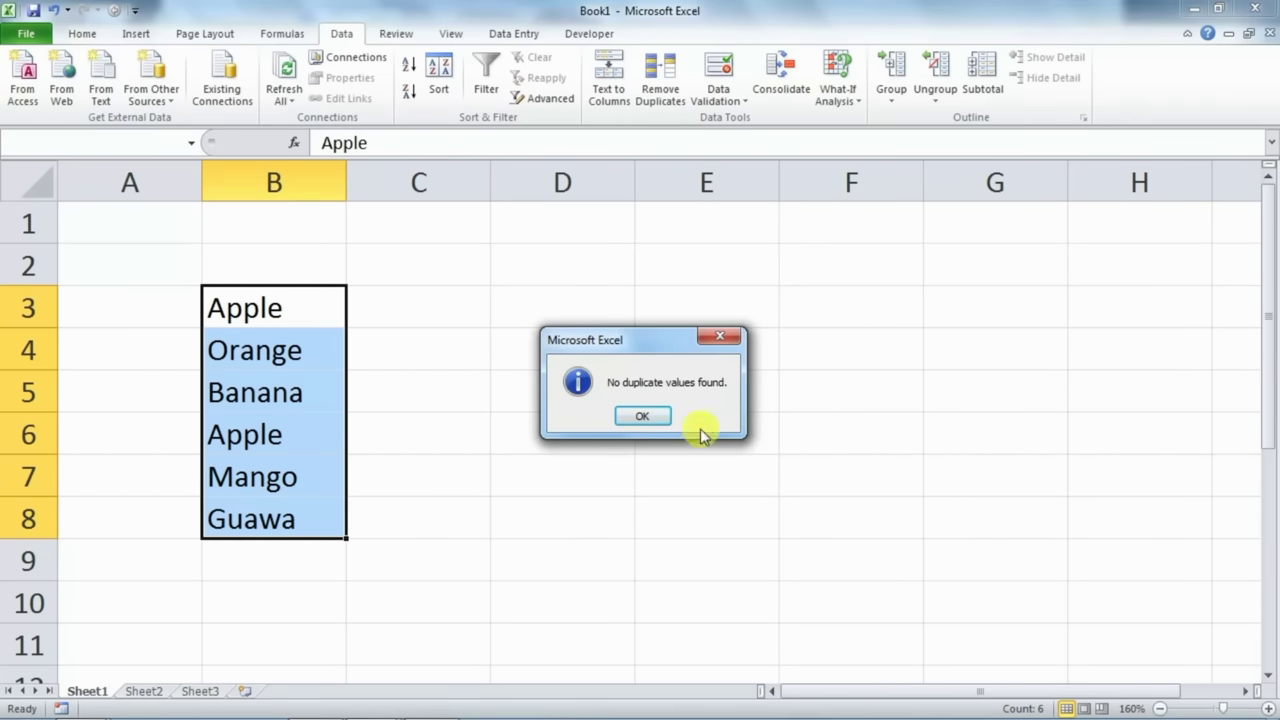
left_click(641, 418)
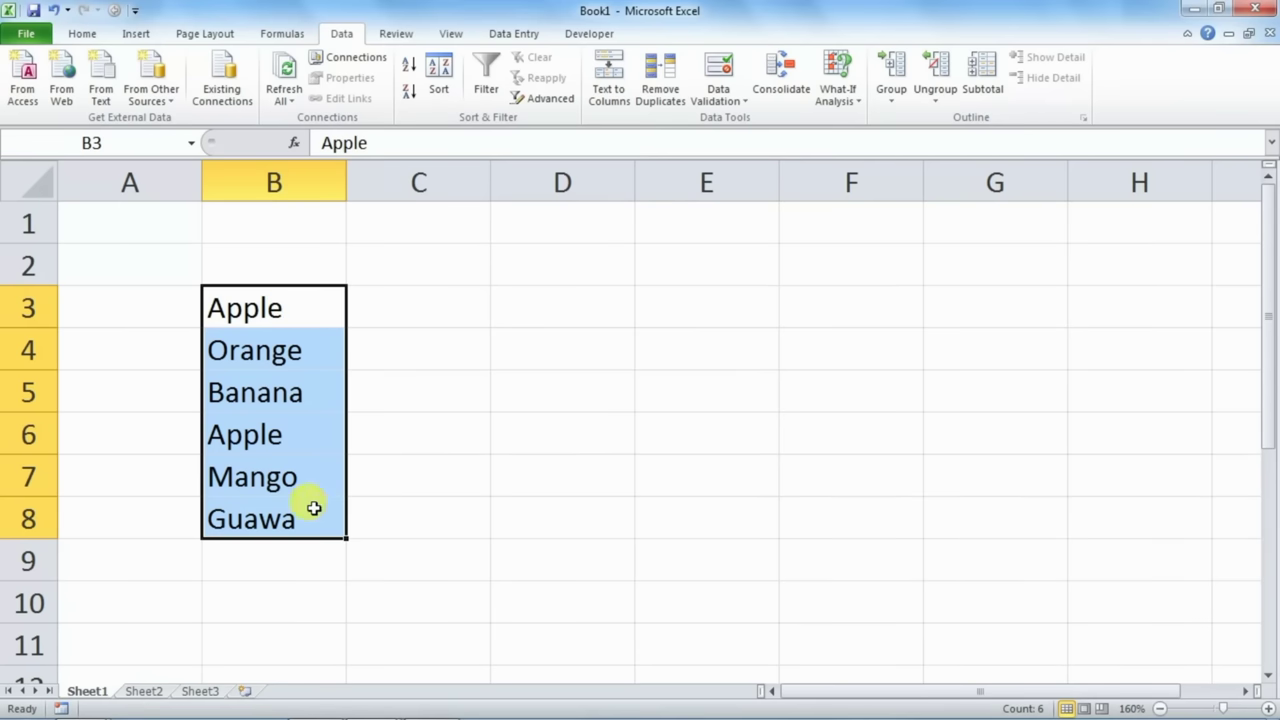
left_click(141, 689)
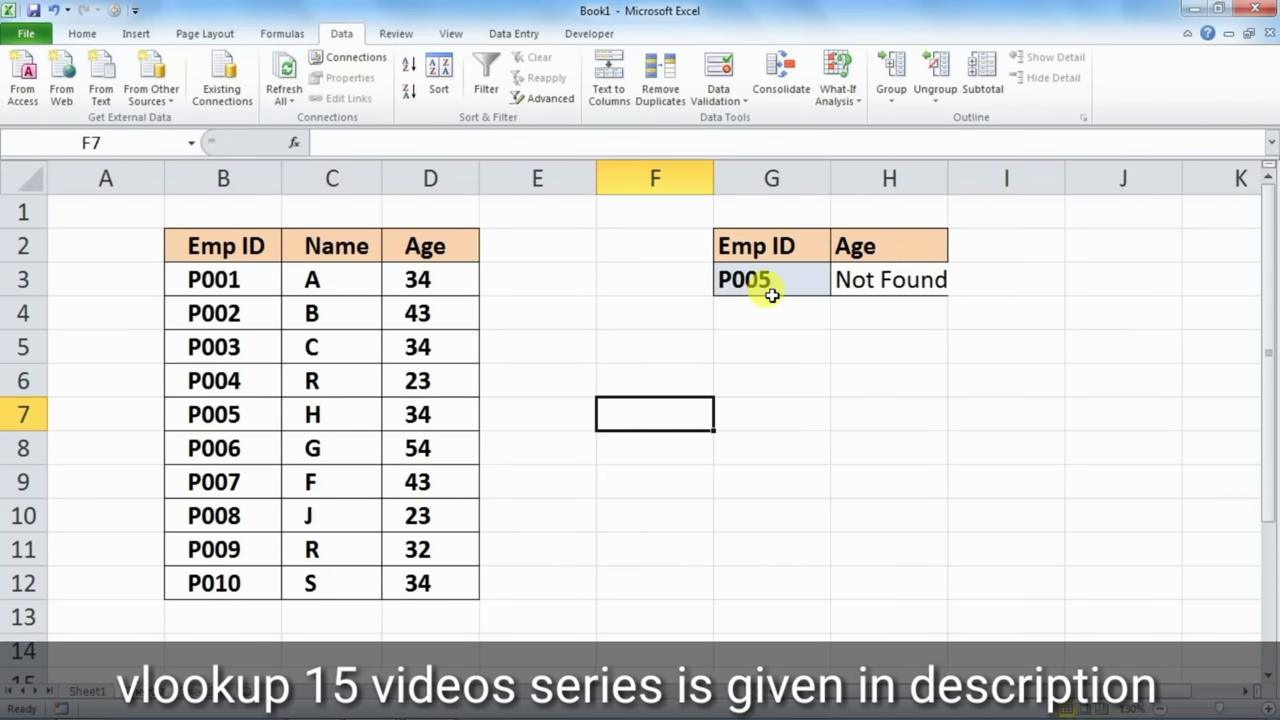
left_click(233, 418)
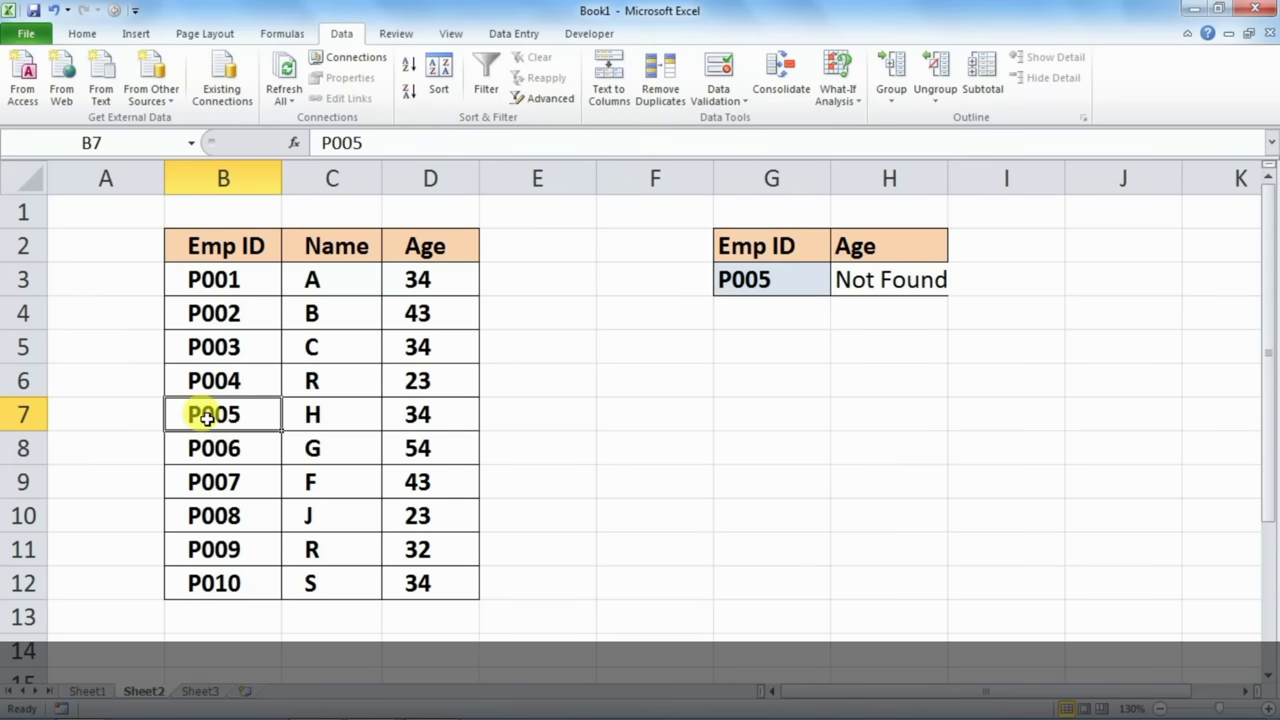
double_click(207, 418)
left_click(272, 404)
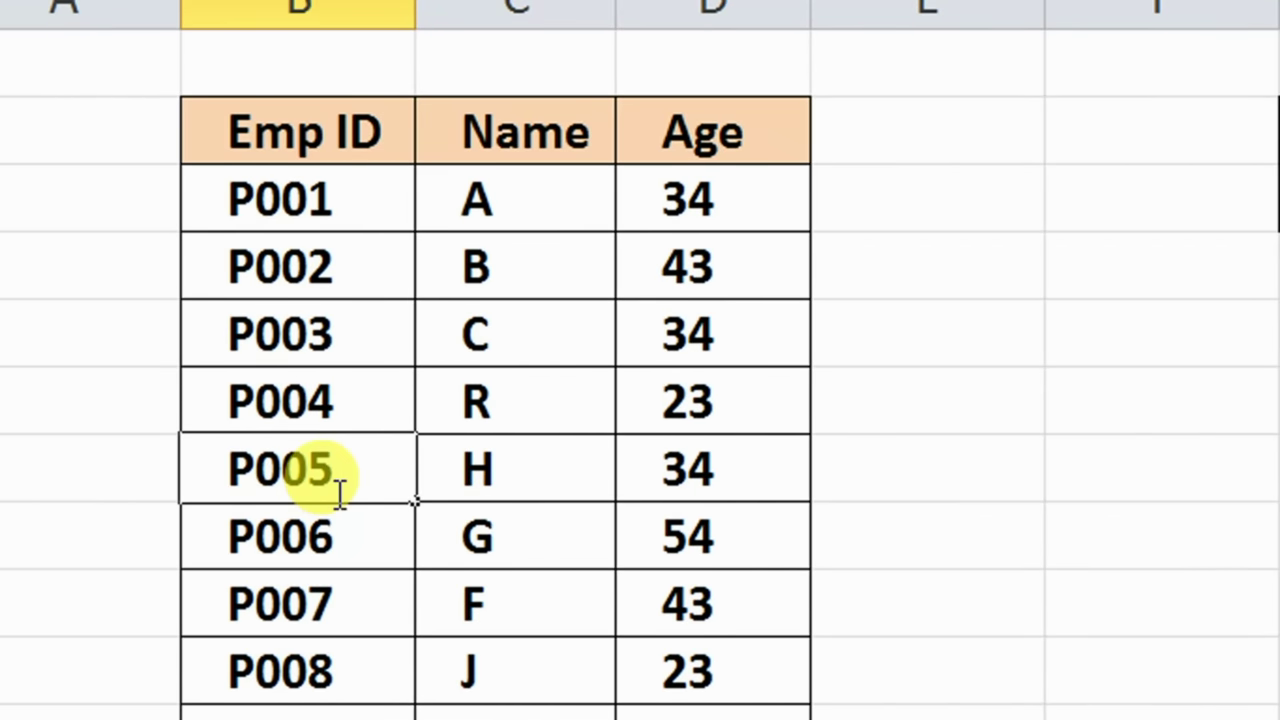
double_click(366, 264)
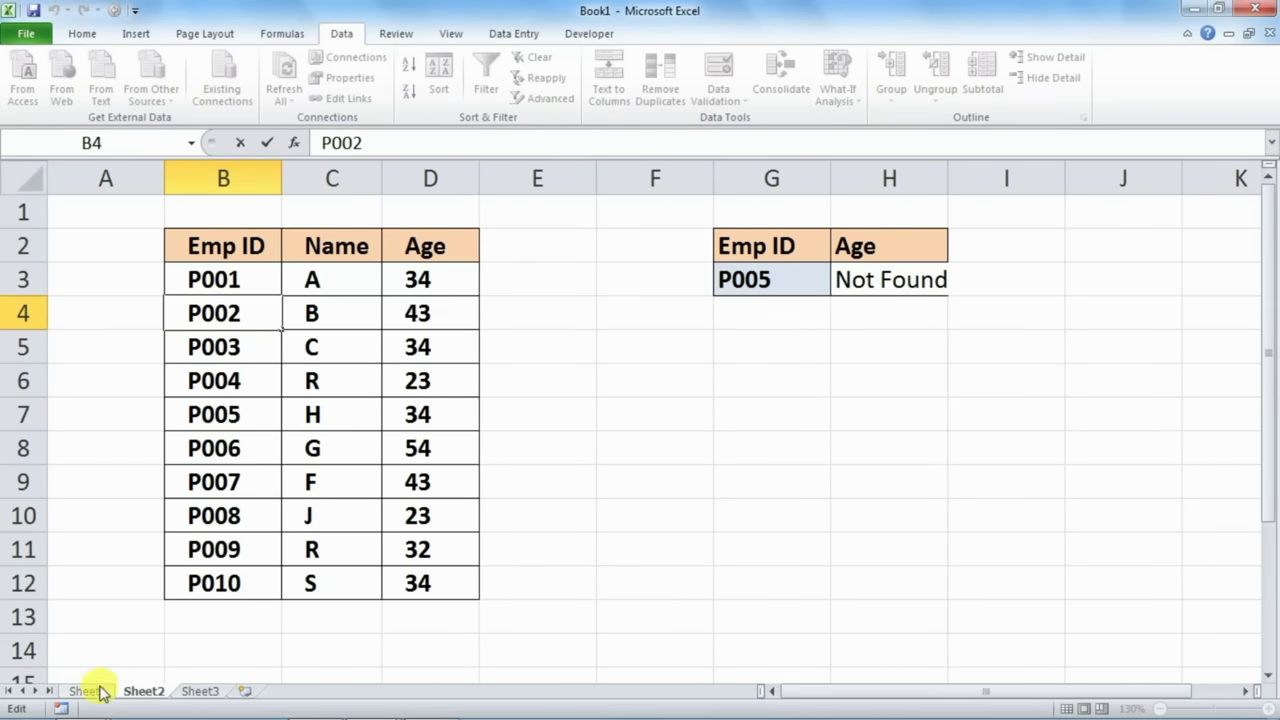
On Sheet1, reveal the trailing spaces after Apple in both B3 and B6.
left_click(99, 691)
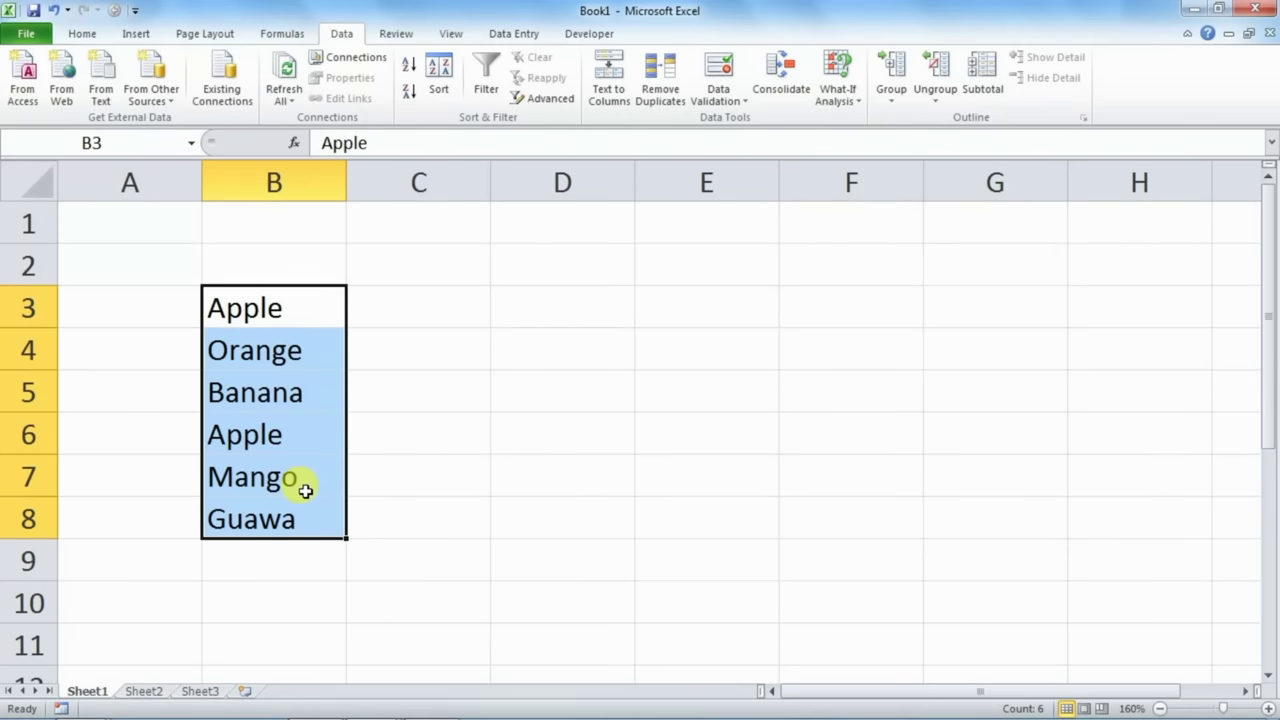
double_click(300, 306)
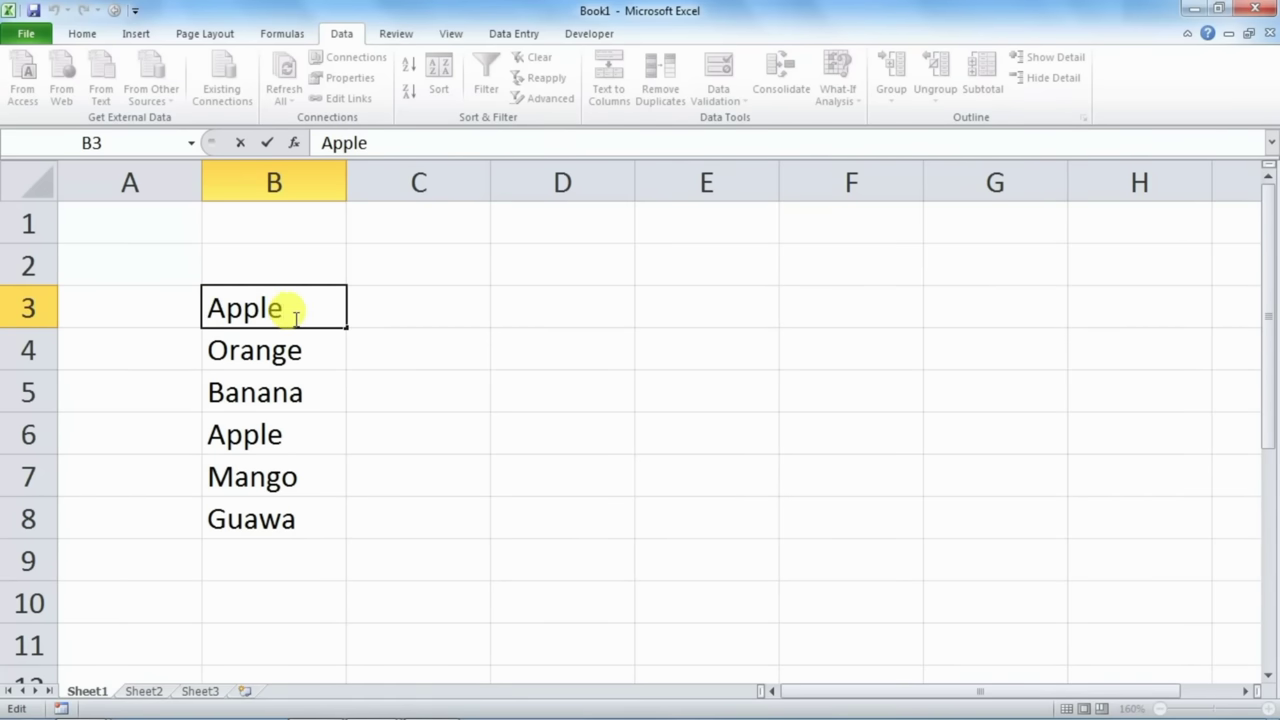
double_click(300, 434)
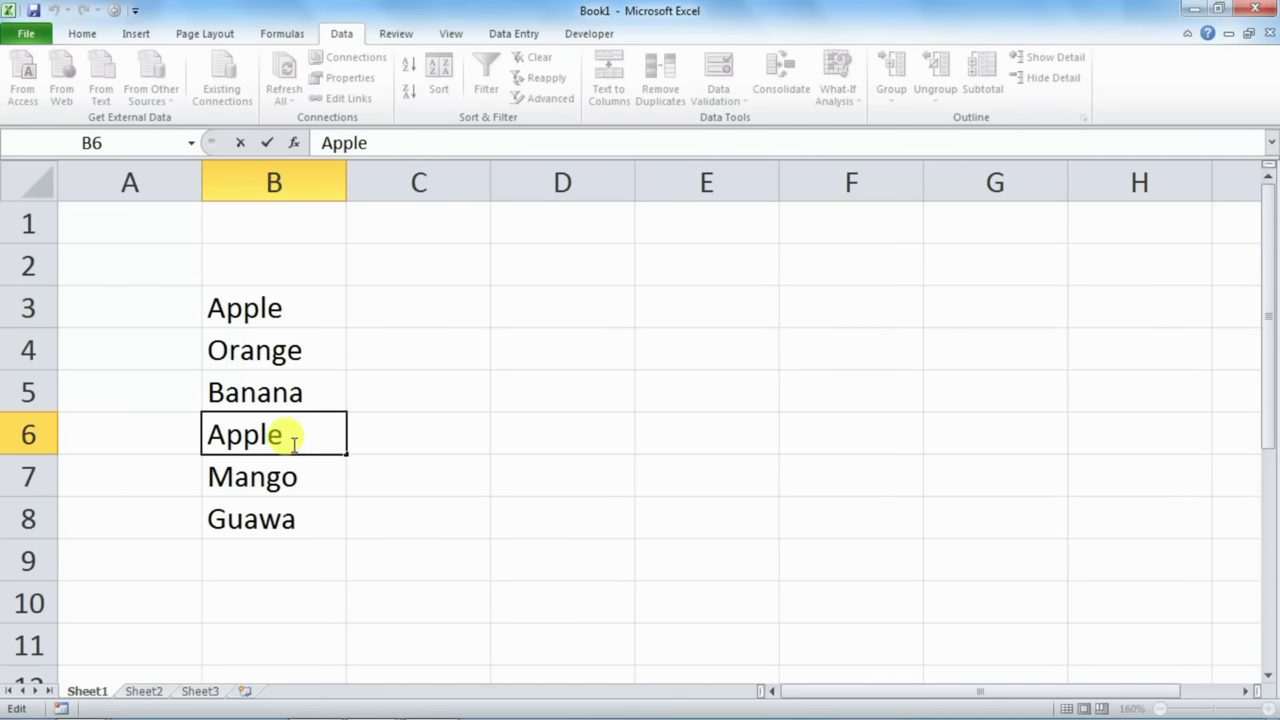
left_click_drag(285, 441, 326, 443)
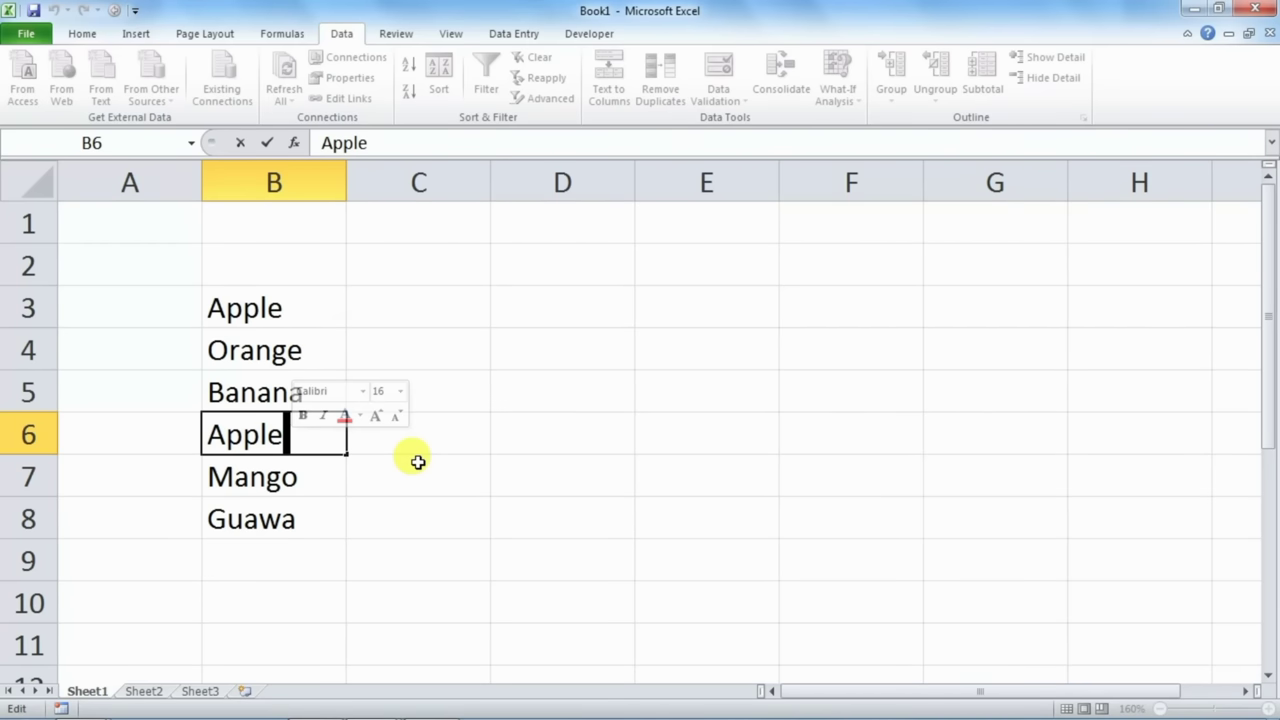
left_click(418, 462)
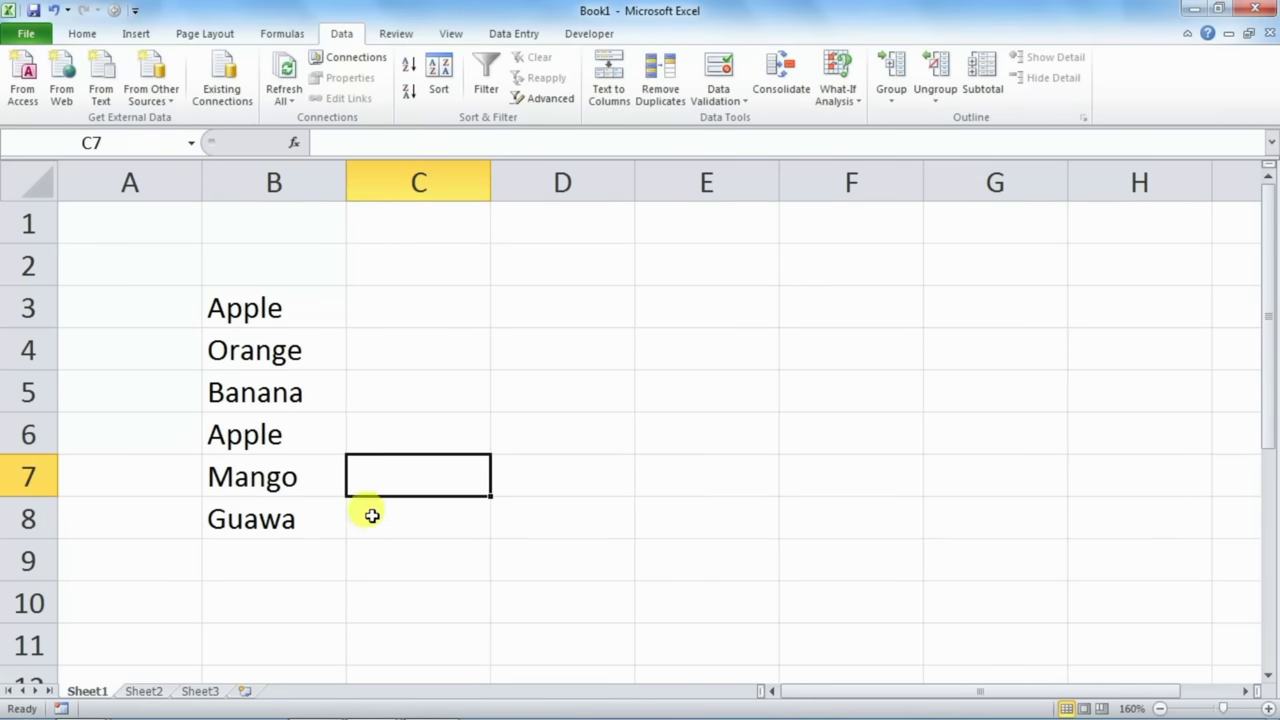
left_click(277, 306)
left_click(303, 431)
double_click(310, 445)
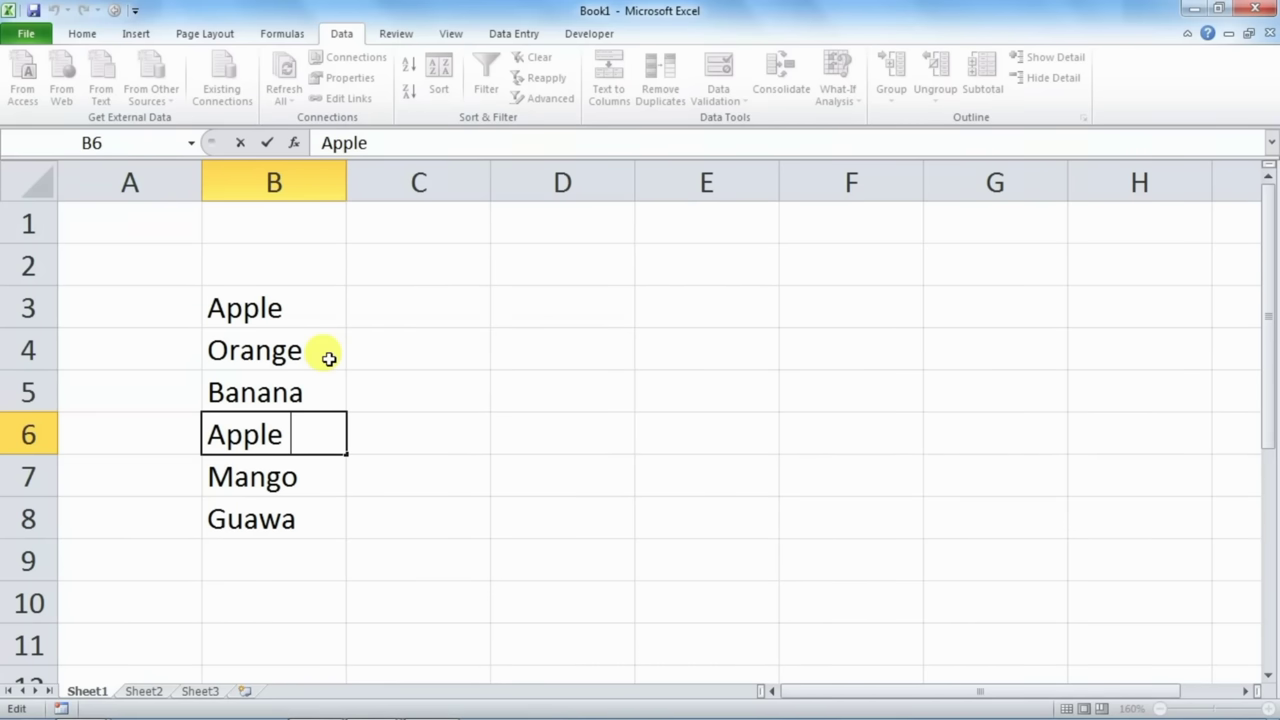
double_click(313, 308)
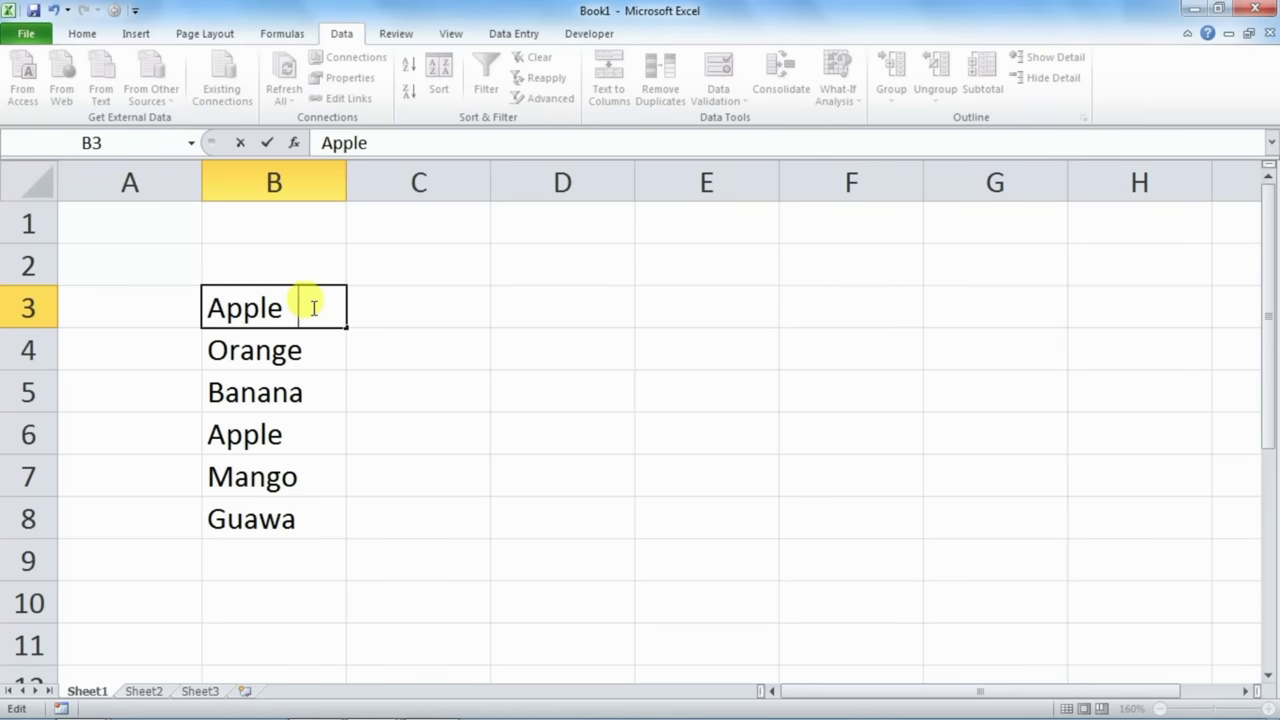
left_click(374, 314)
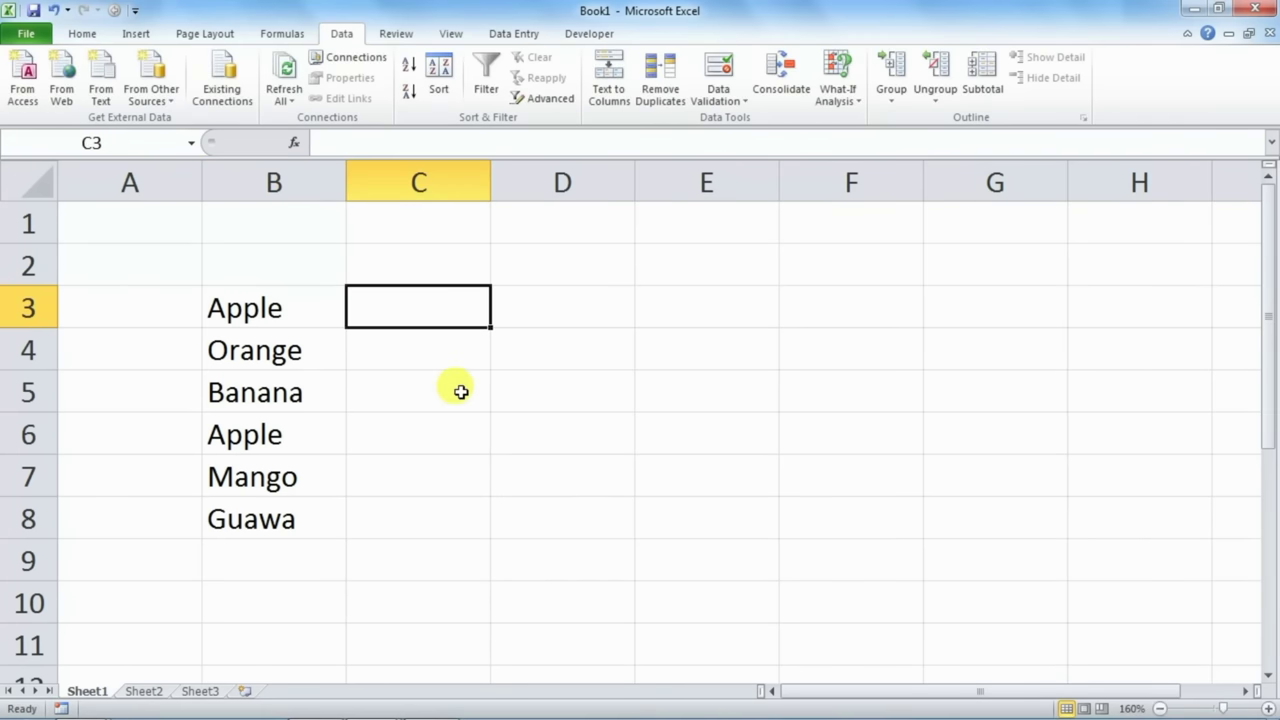
Enter =TRIM(B3) in C3, fill it down to C8, and copy C3:C8.
type("=tr")
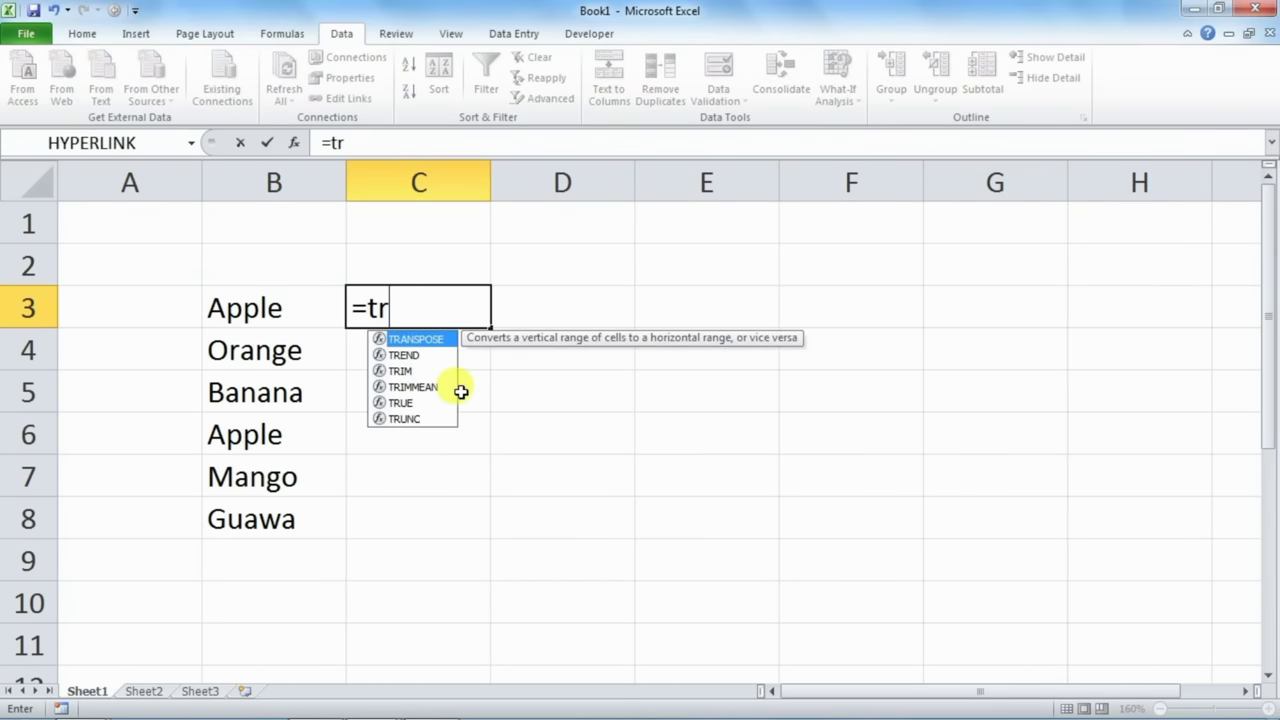
type("im(")
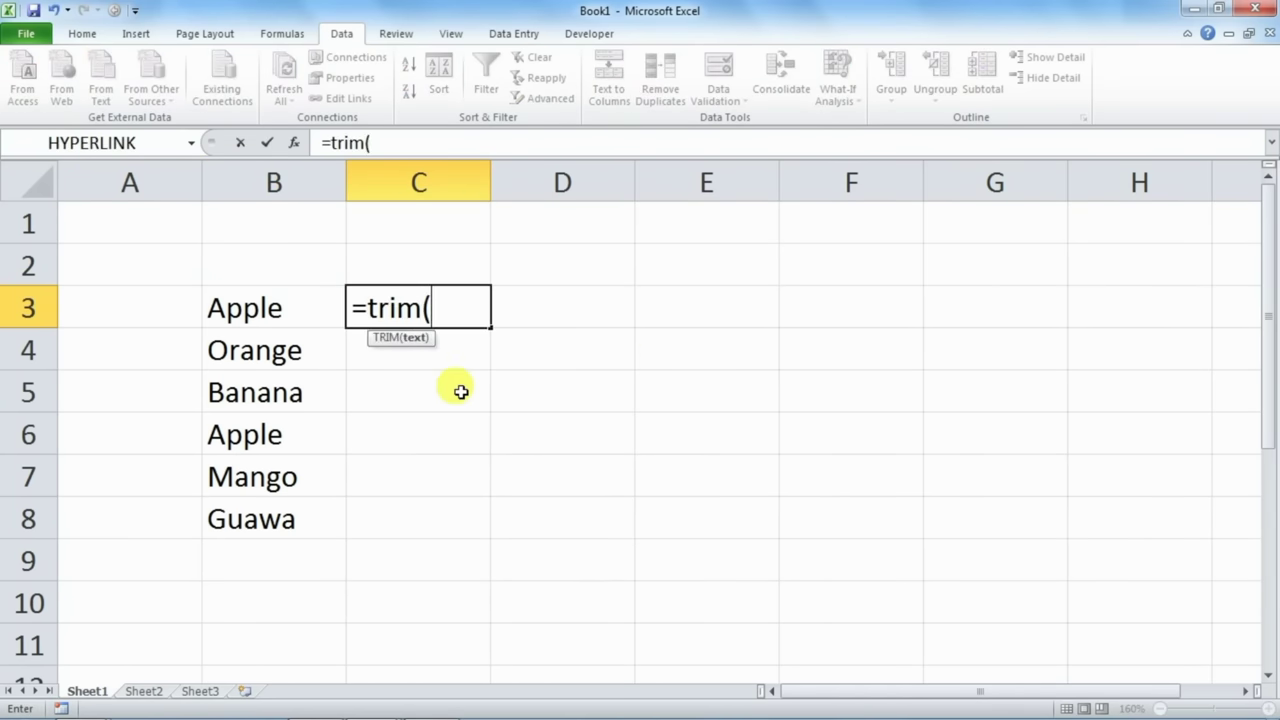
left_click(226, 307)
type(")")
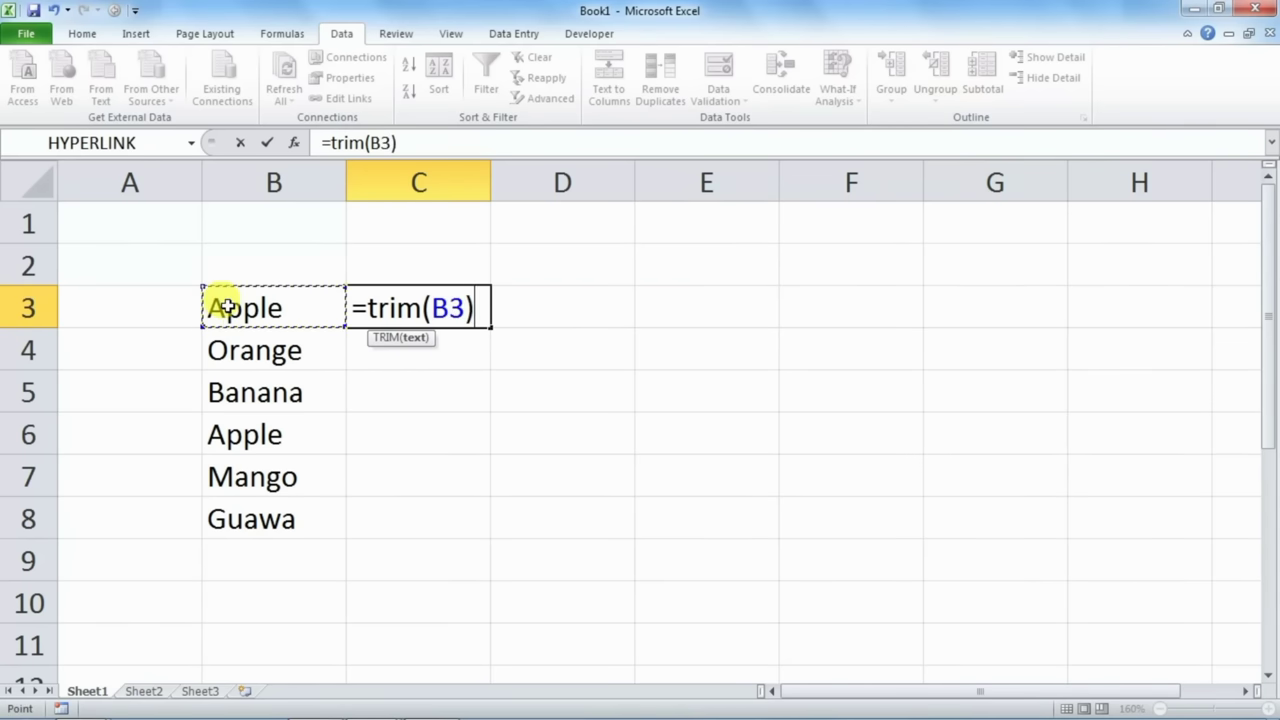
key("Return")
left_click(435, 308)
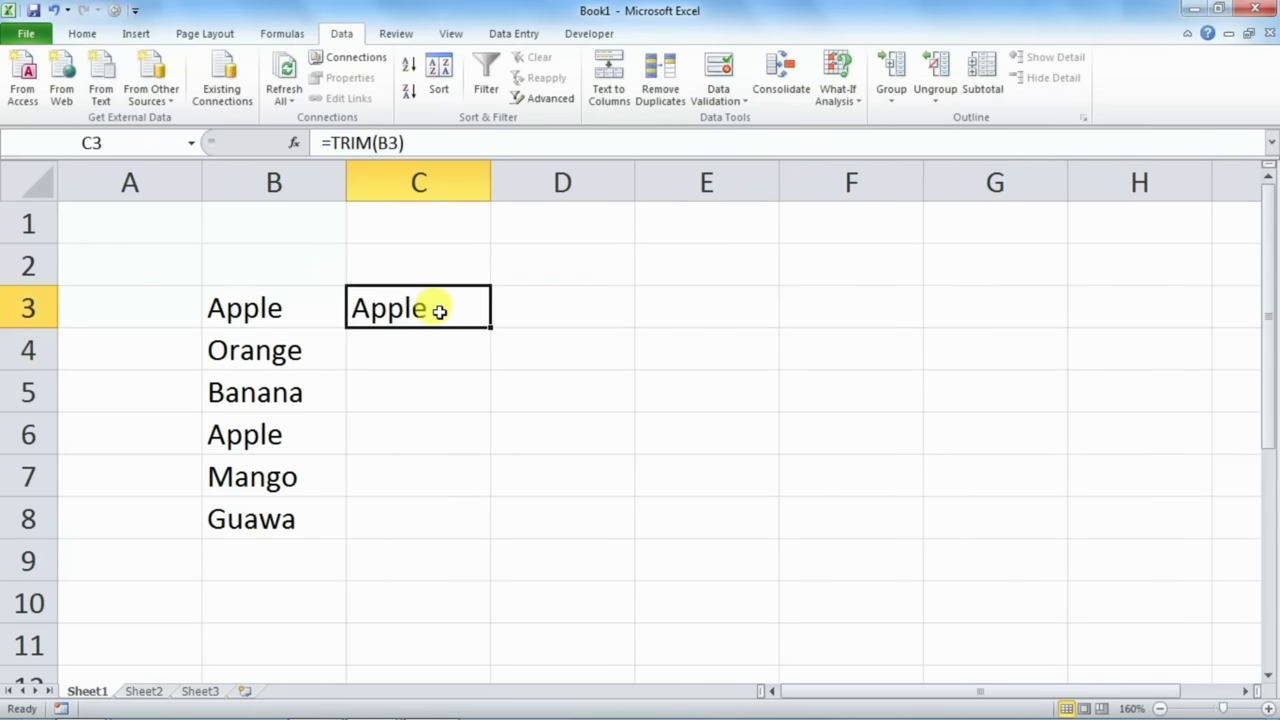
left_click_drag(491, 327, 475, 524)
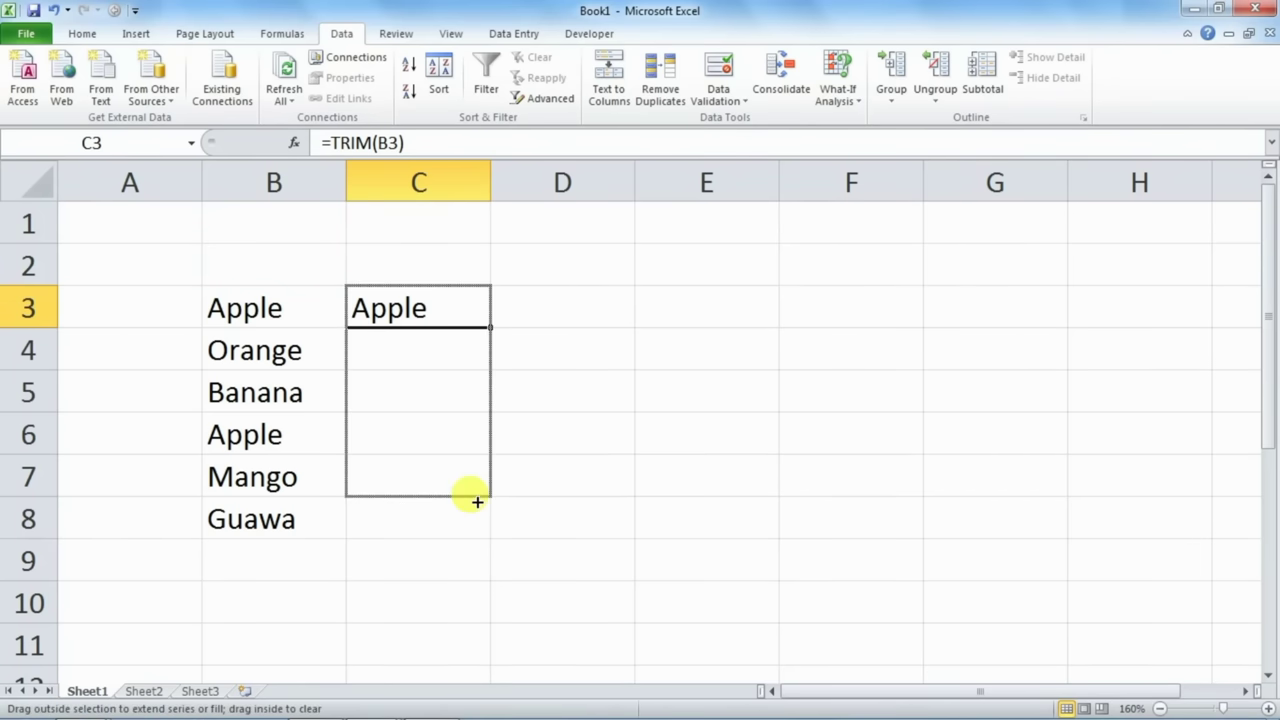
double_click(418, 306)
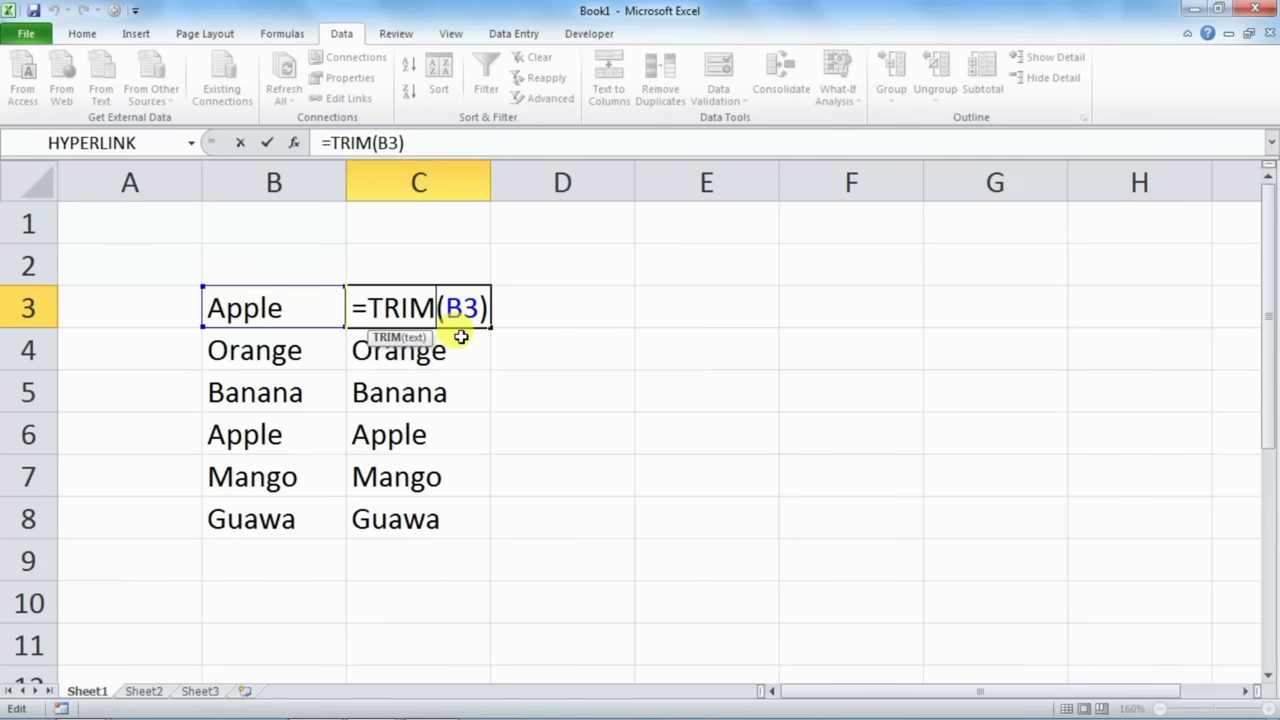
key("Return")
left_click_drag(437, 305, 413, 531)
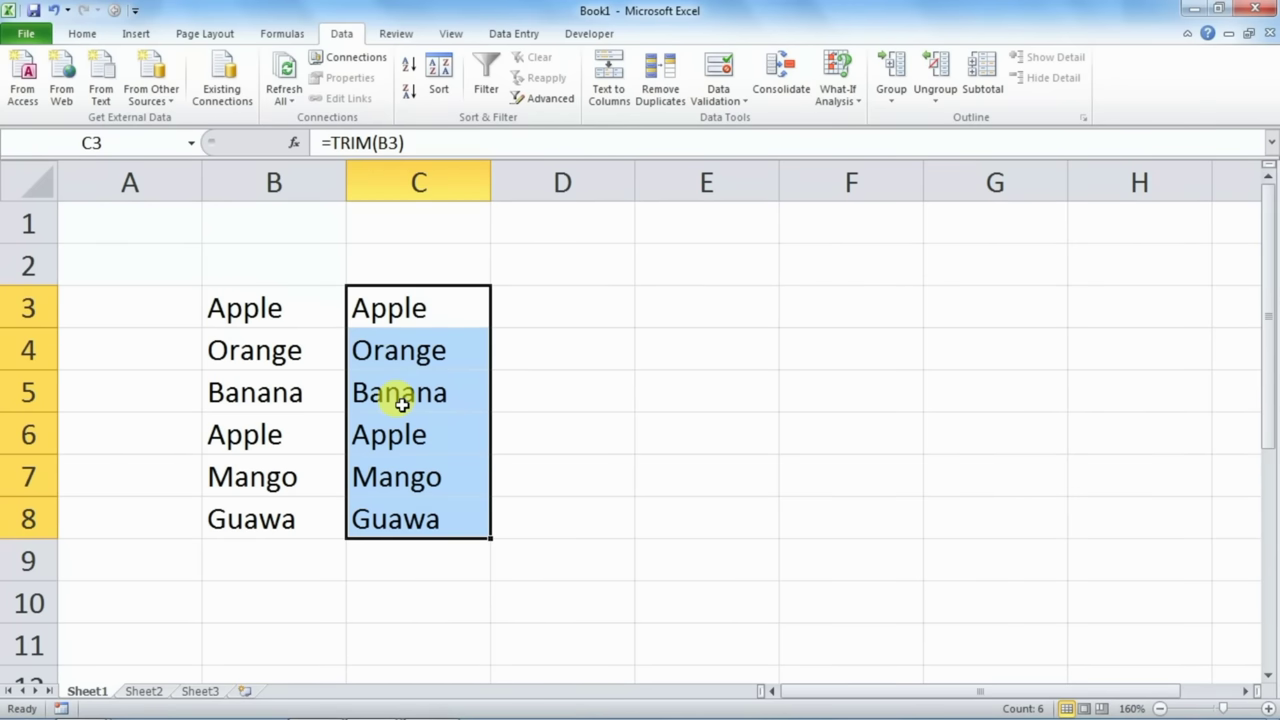
key("ctrl+c")
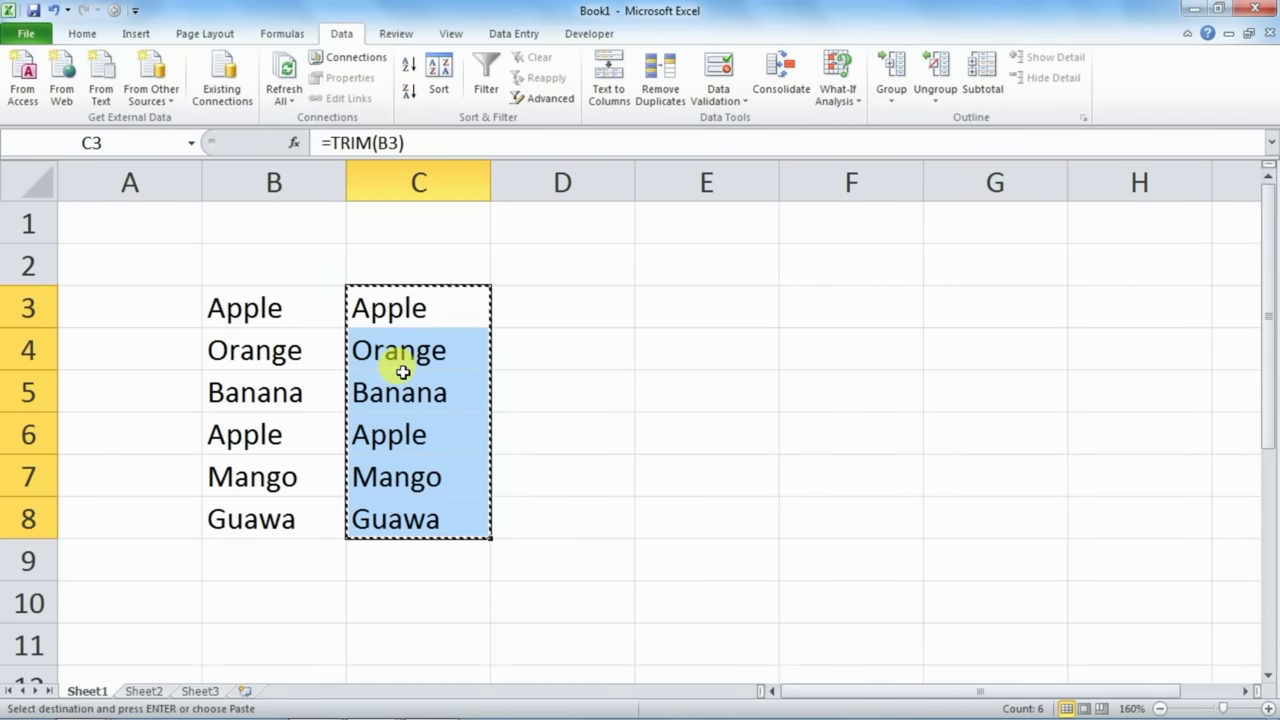
Paste the copied C3:C8 back as values only, replacing the TRIM formulas.
right_click(403, 372)
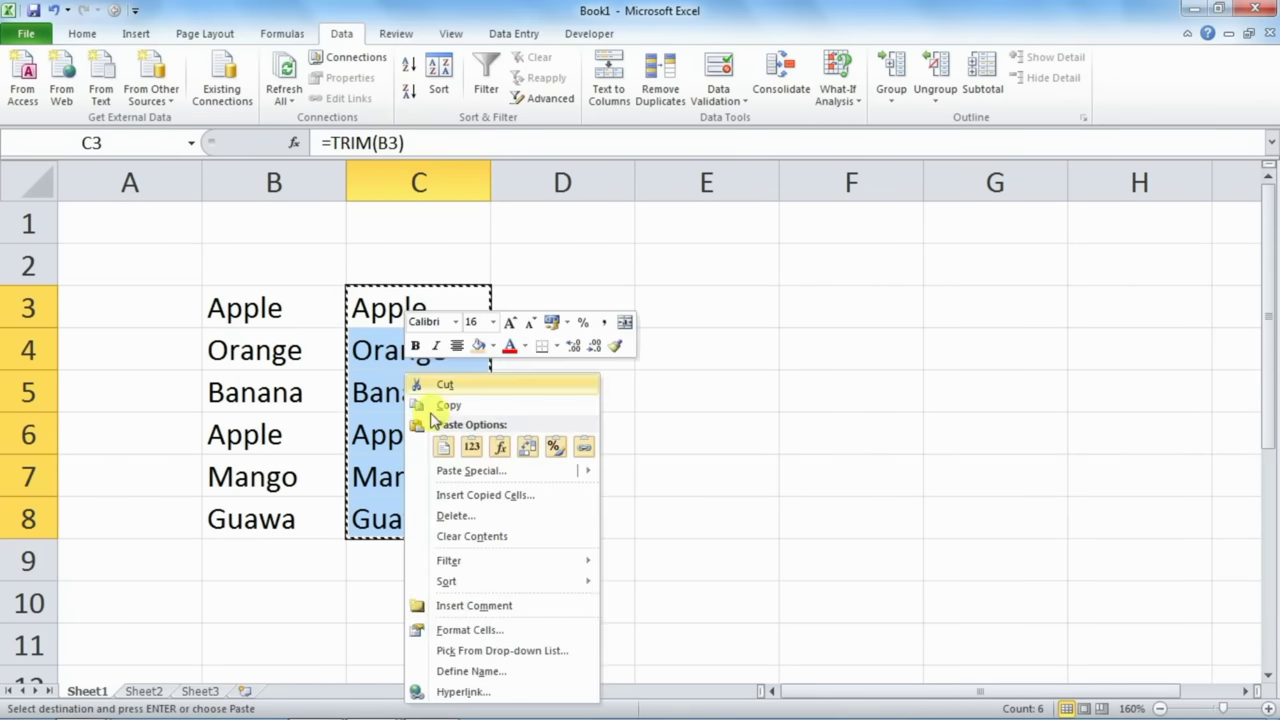
left_click(466, 474)
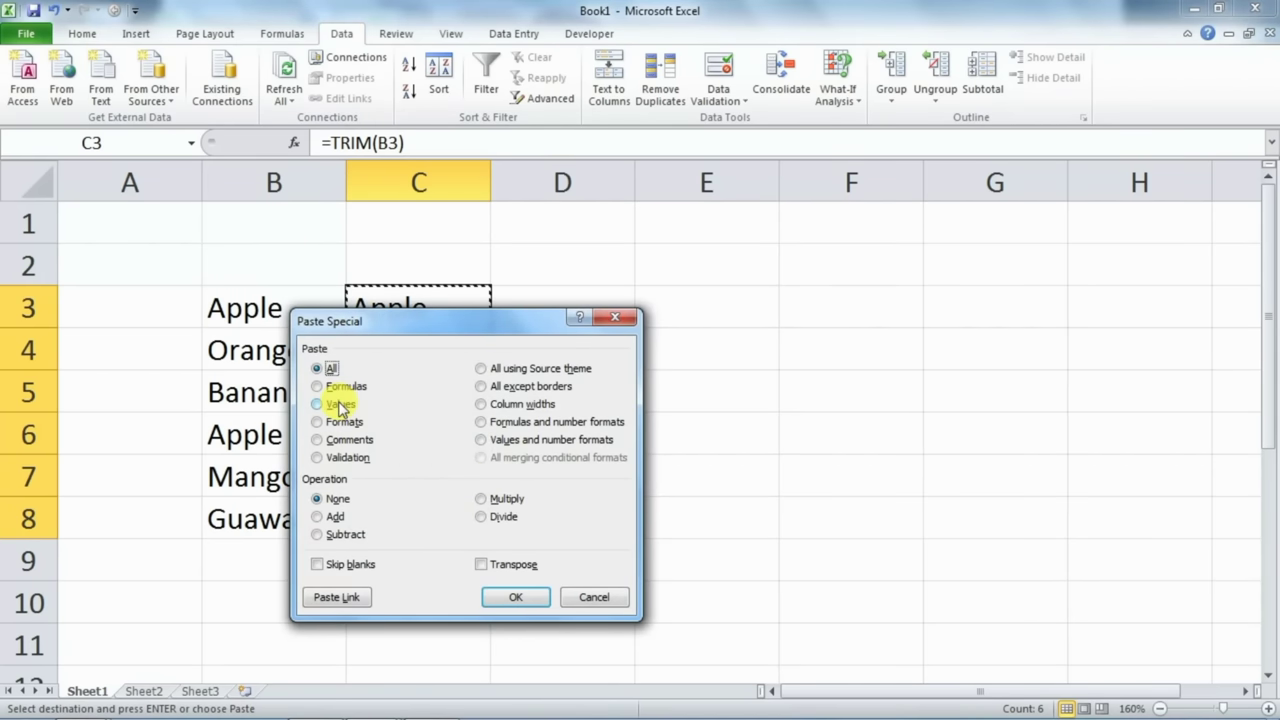
left_click(340, 406)
left_click(506, 597)
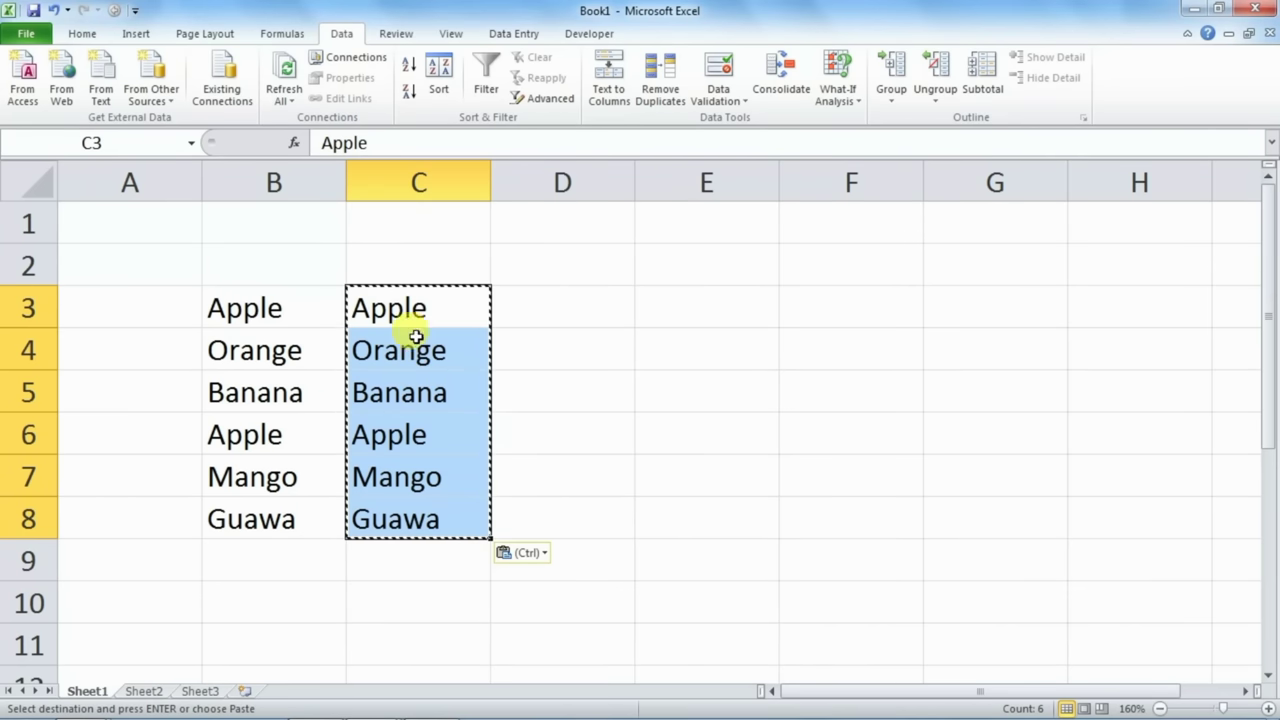
Compare the cleaned Apples in C3 and C6 with the spaced originals in B3 and B6.
double_click(430, 307)
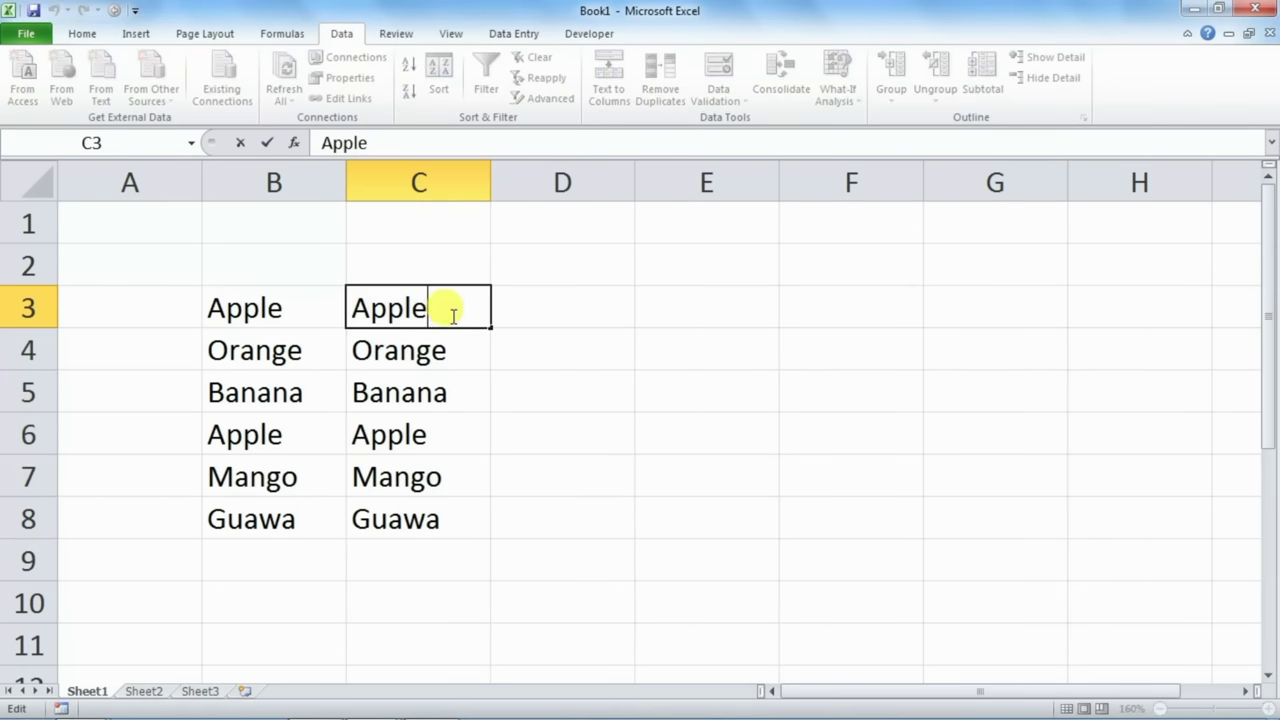
double_click(313, 318)
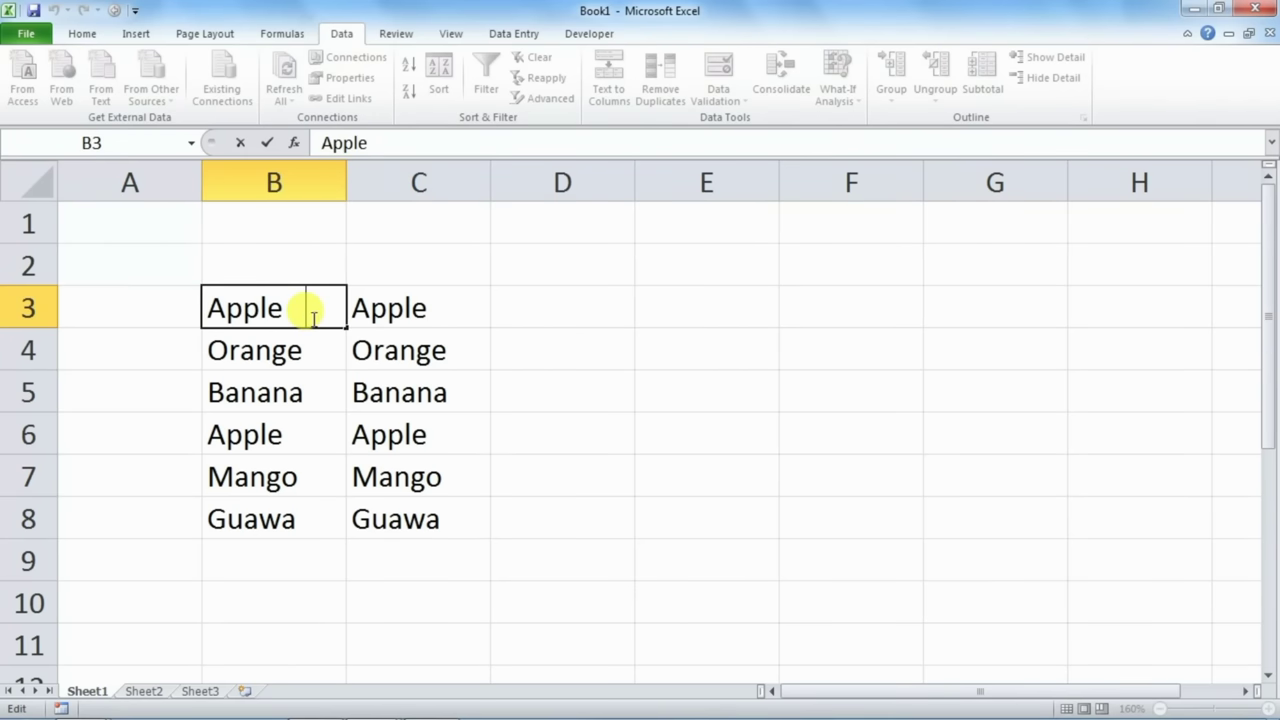
double_click(454, 428)
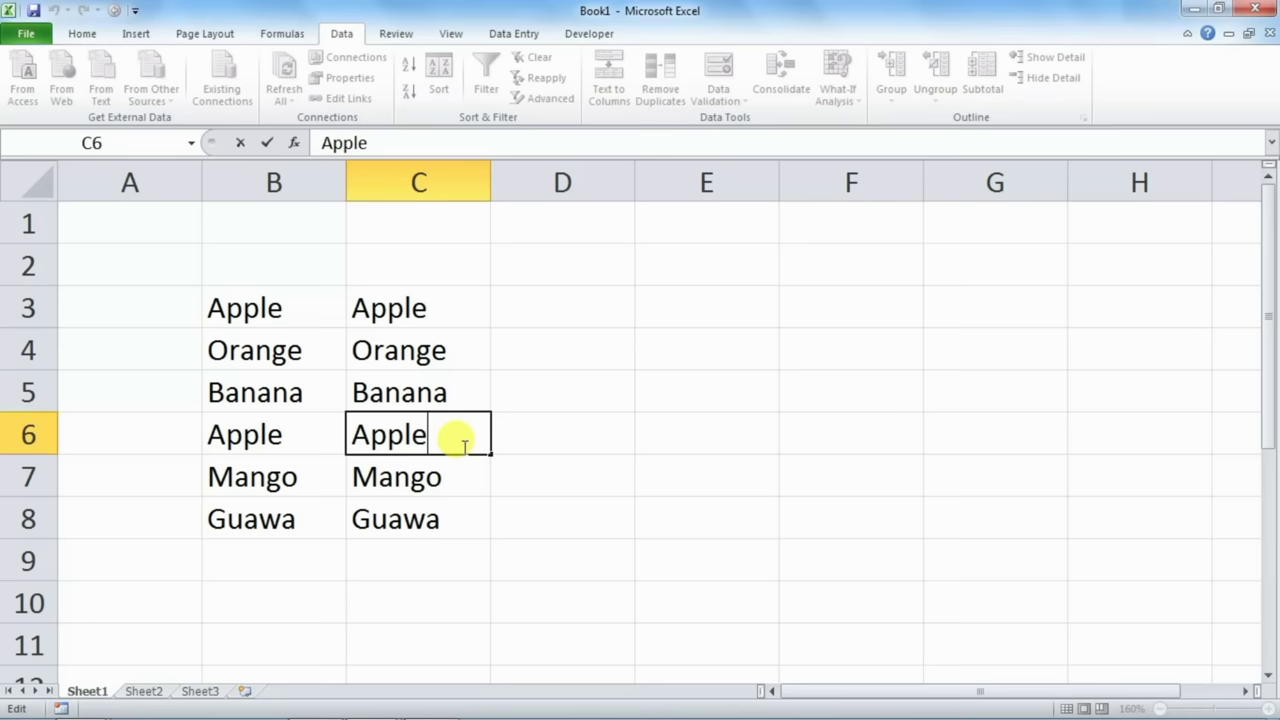
double_click(281, 428)
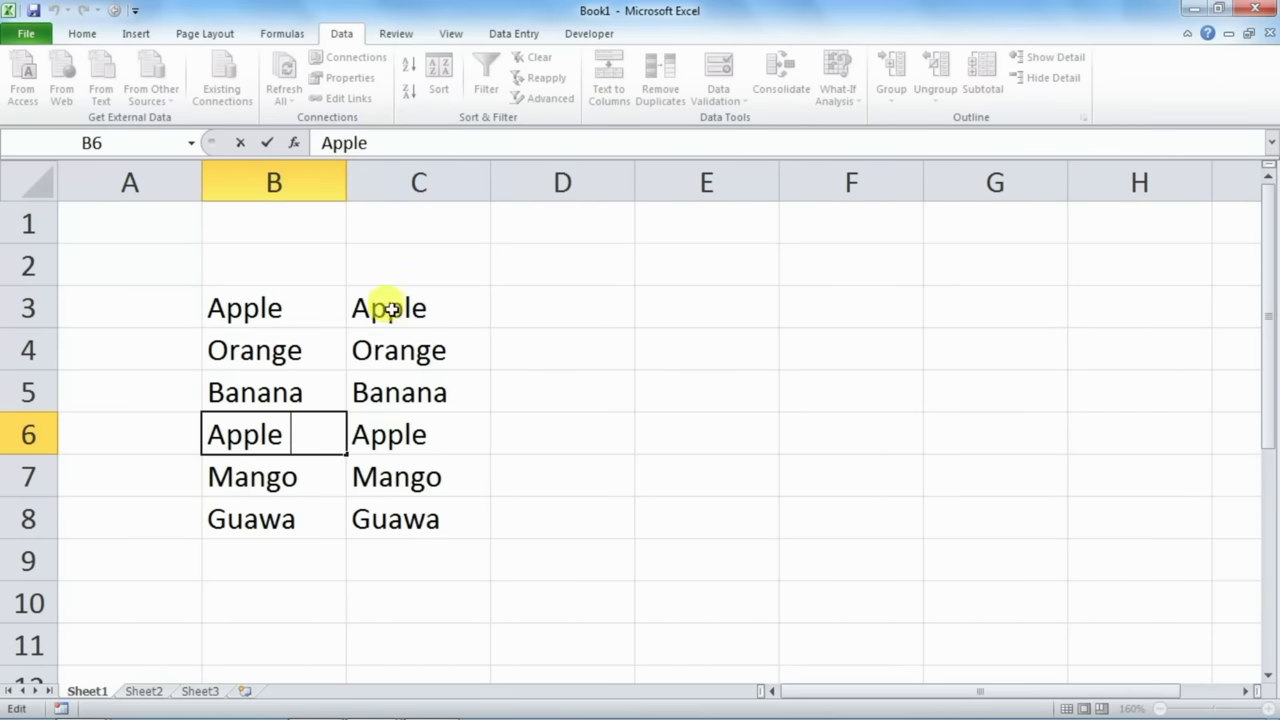
left_click_drag(390, 309, 405, 510)
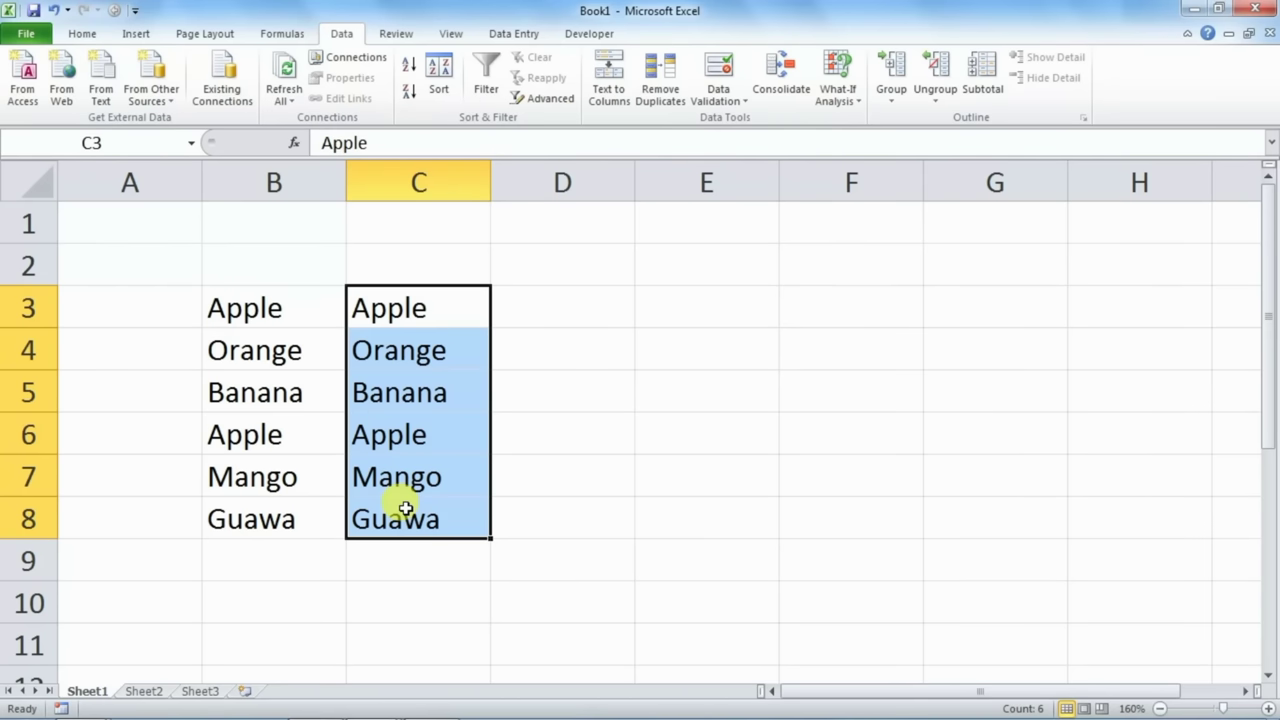
Delete the original fruit column B, then return to Sheet2.
left_click(257, 300)
right_click(283, 182)
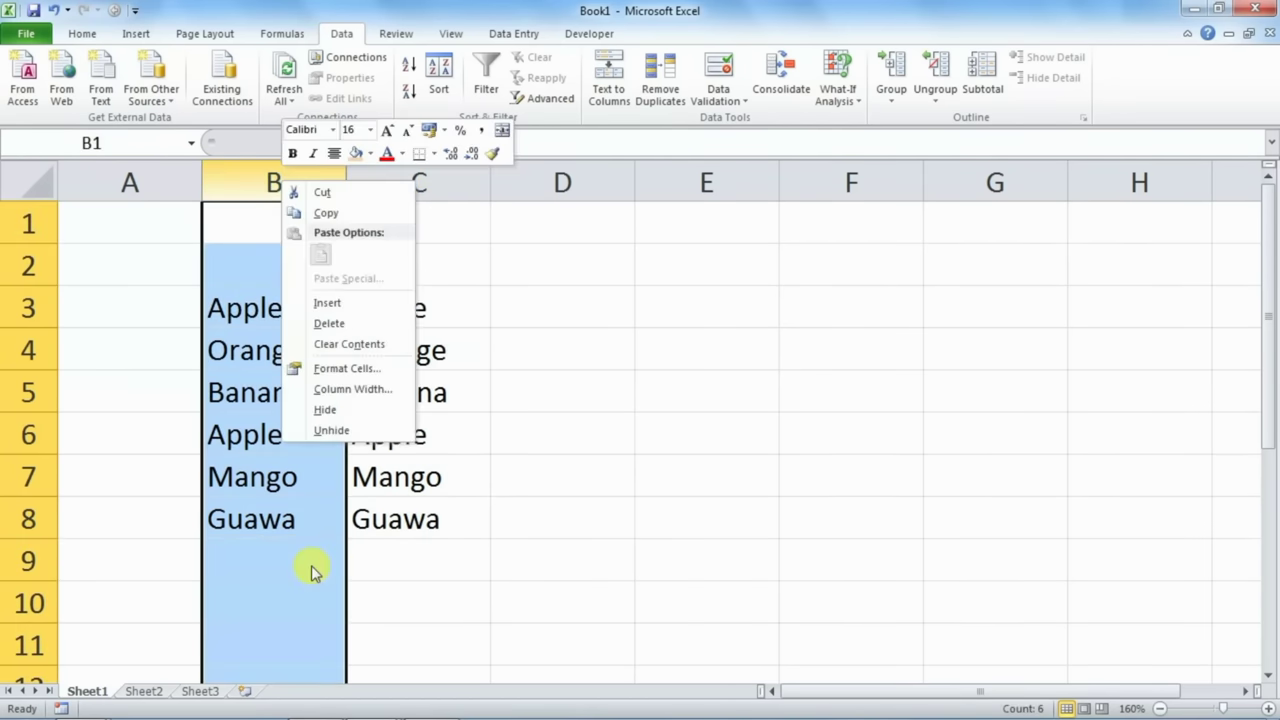
left_click(330, 323)
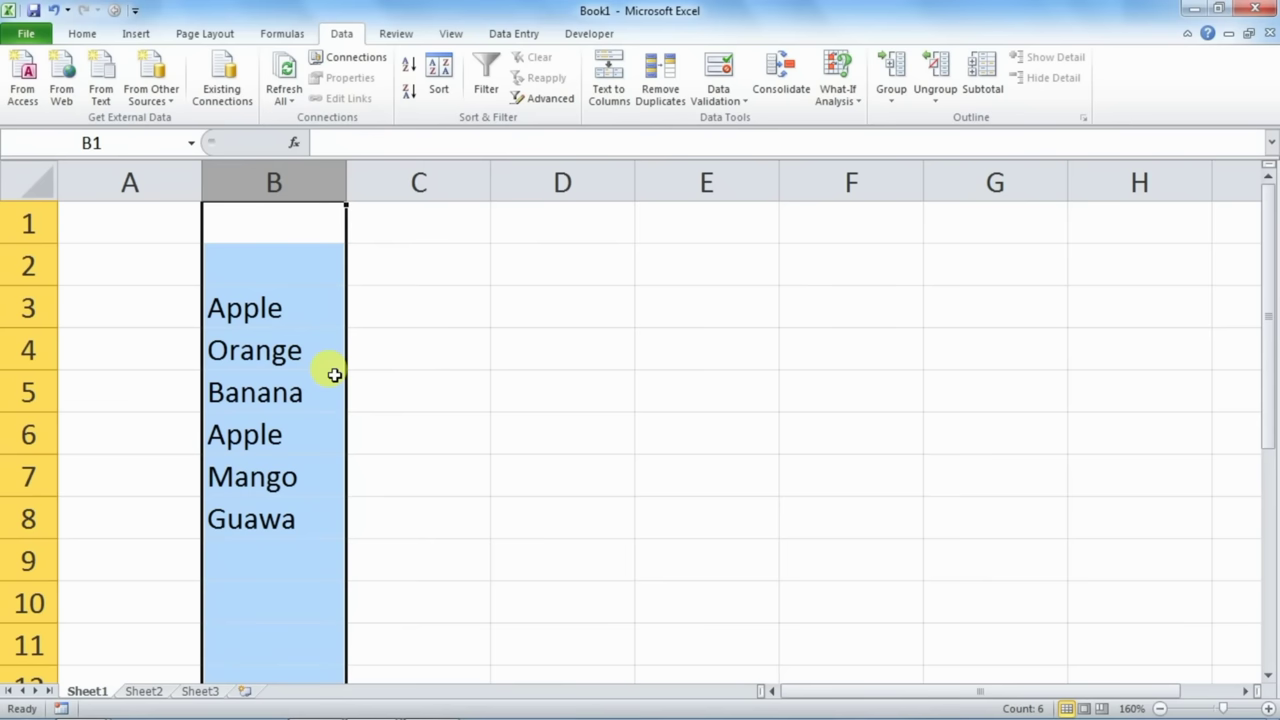
left_click(338, 437)
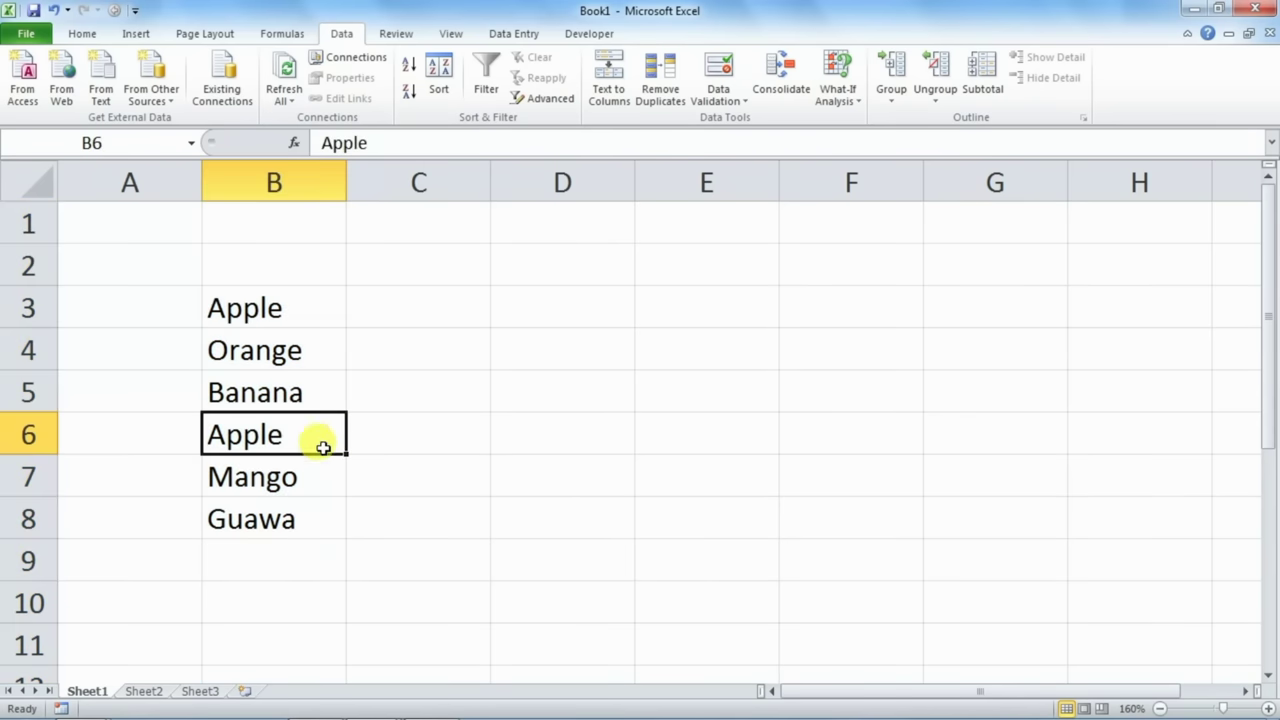
left_click(143, 690)
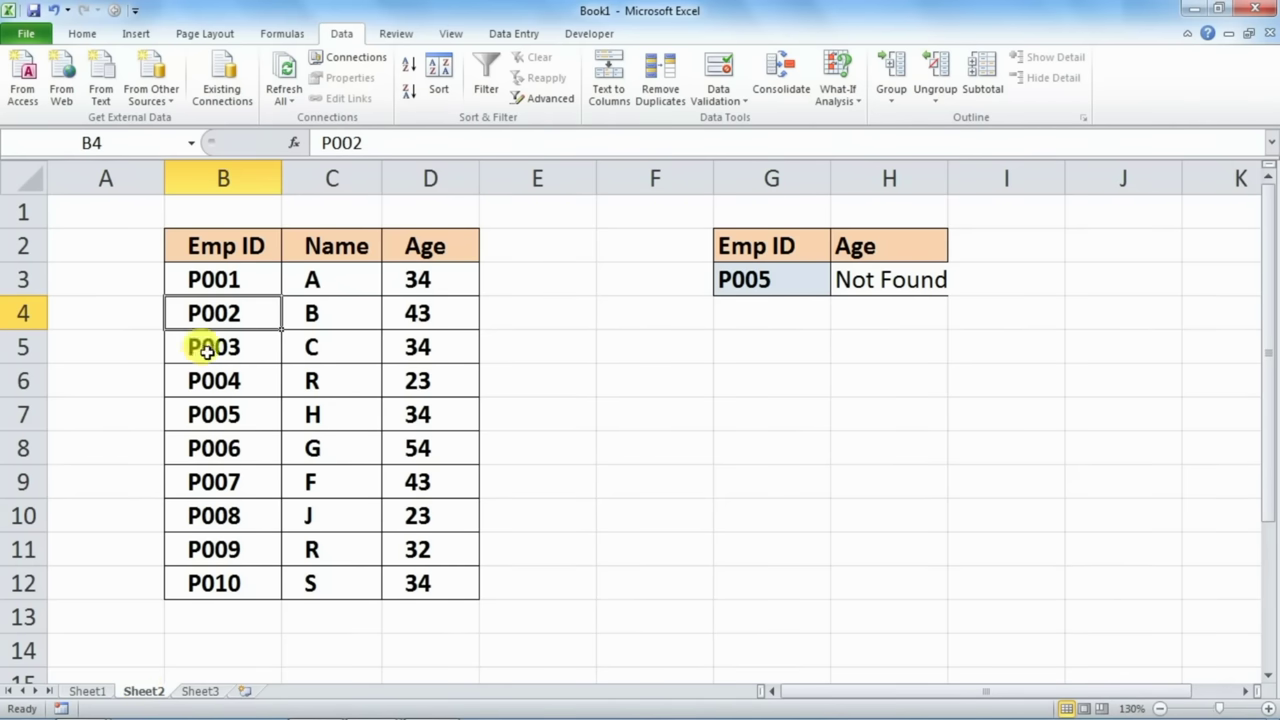
Insert a blank column C between Emp ID and Name.
left_click(236, 242)
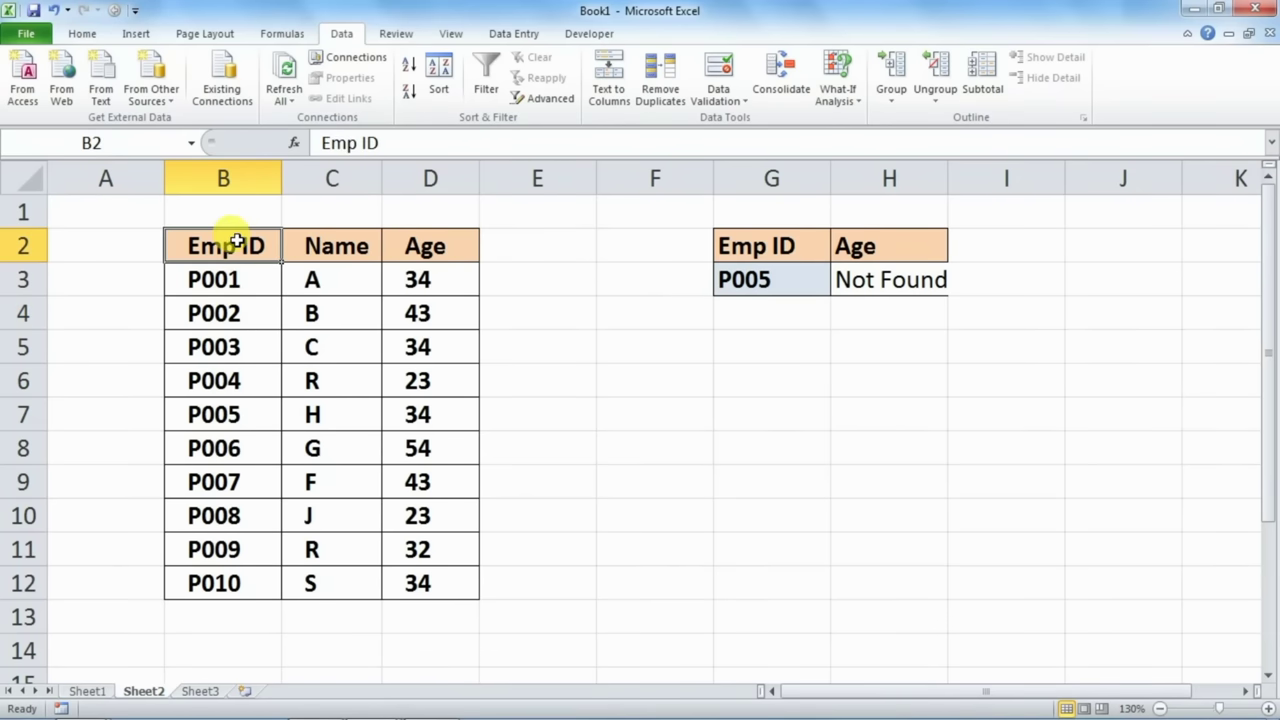
left_click(229, 178)
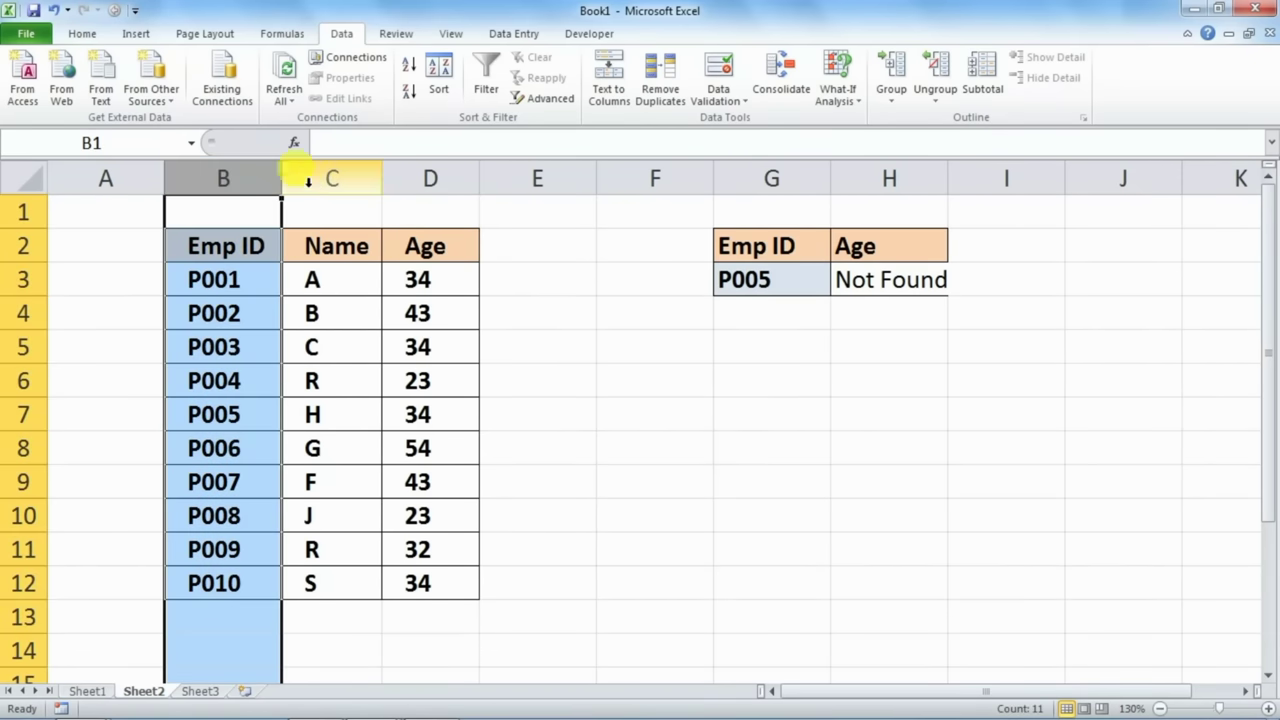
left_click(359, 178)
right_click(358, 182)
left_click(405, 305)
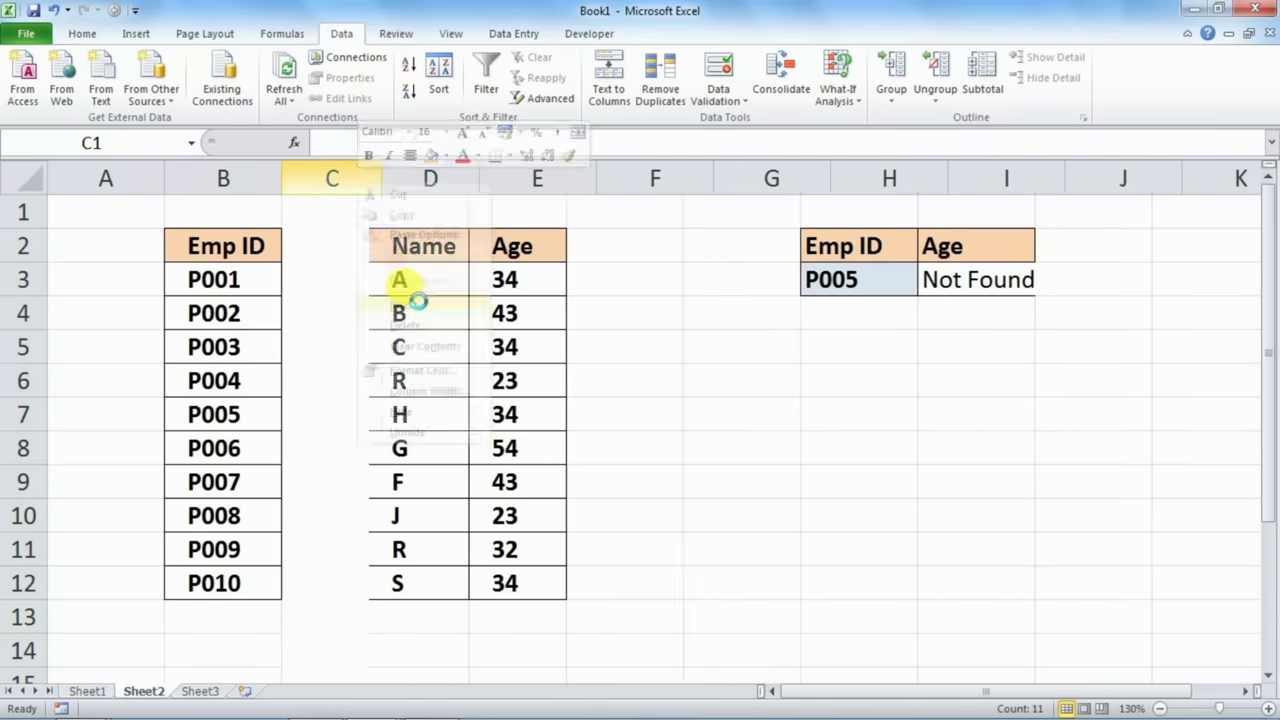
Copy the Emp ID header from B2 into C2.
left_click(232, 250)
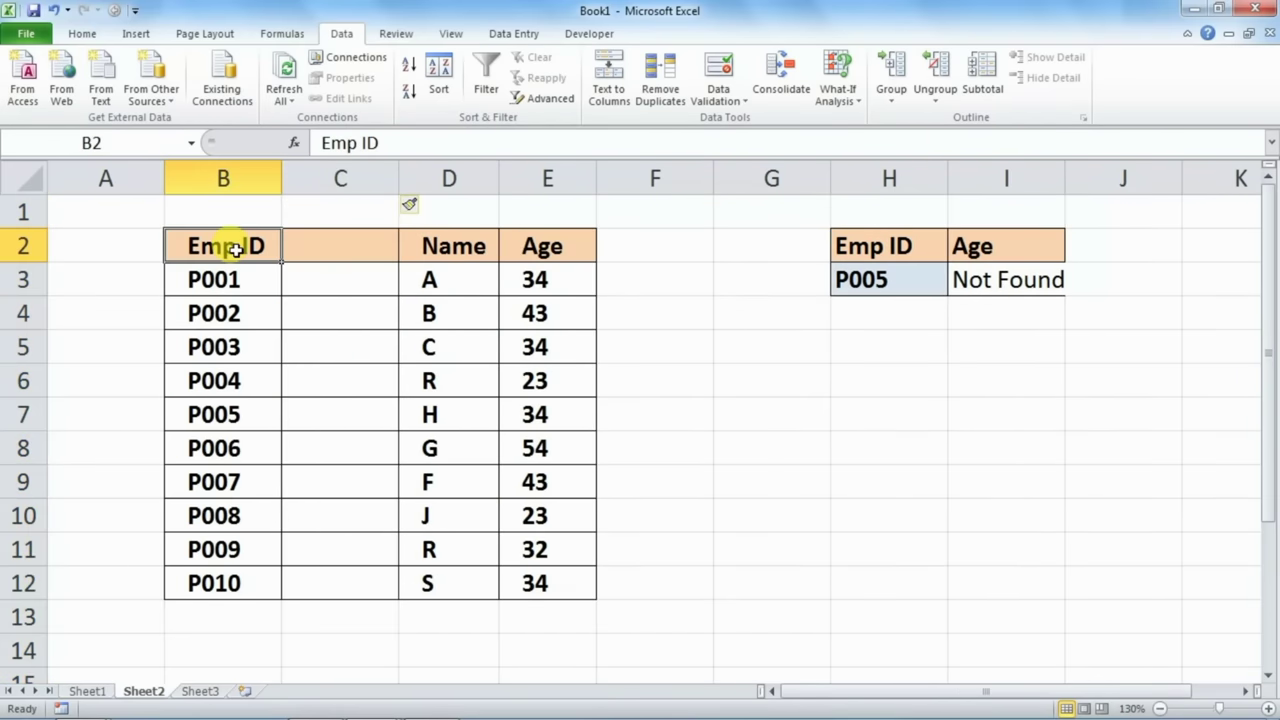
key("ctrl+c")
left_click(310, 248)
key("ctrl+v")
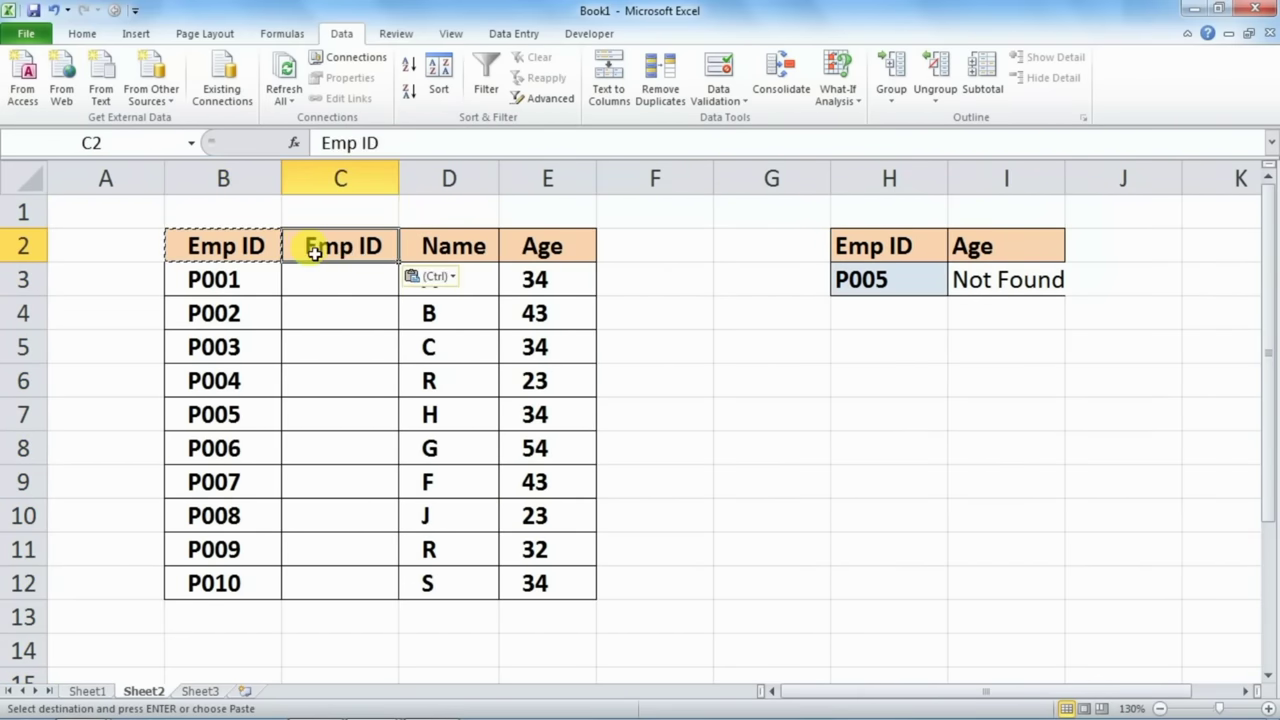
left_click(314, 277)
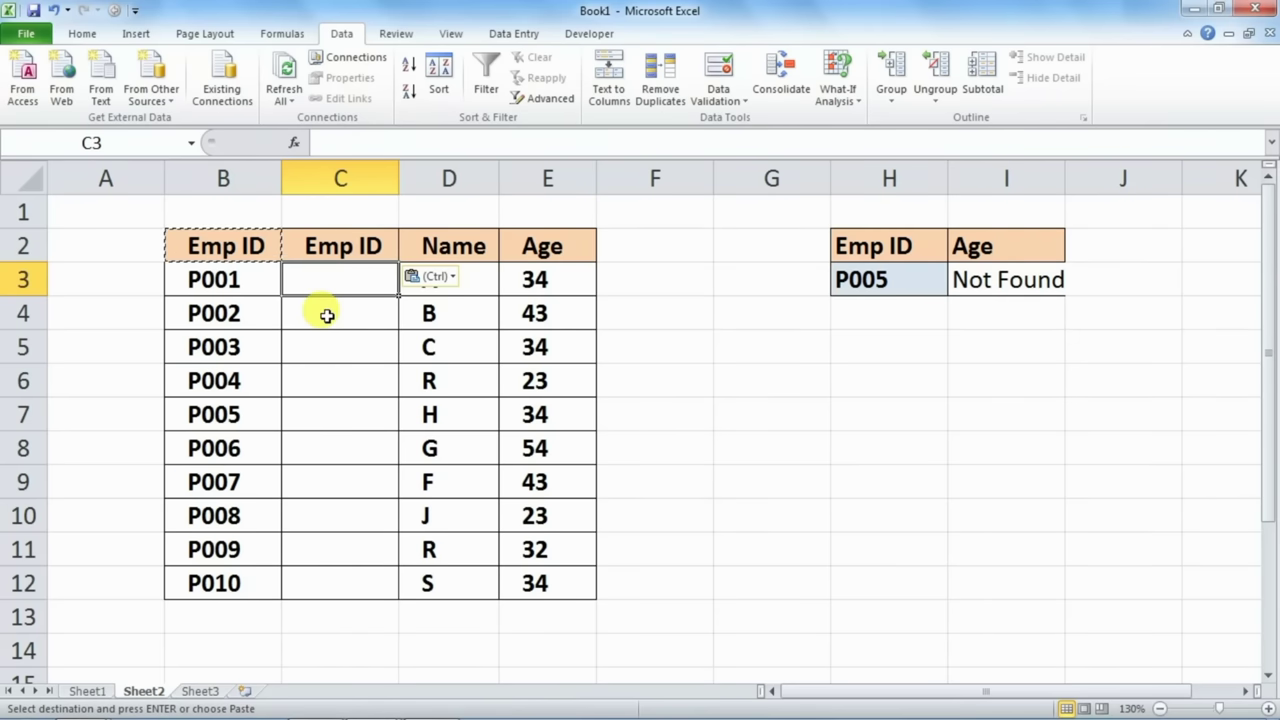
Enter =TRIM(B3) in C3 and fill it down to C12.
type("=trim")
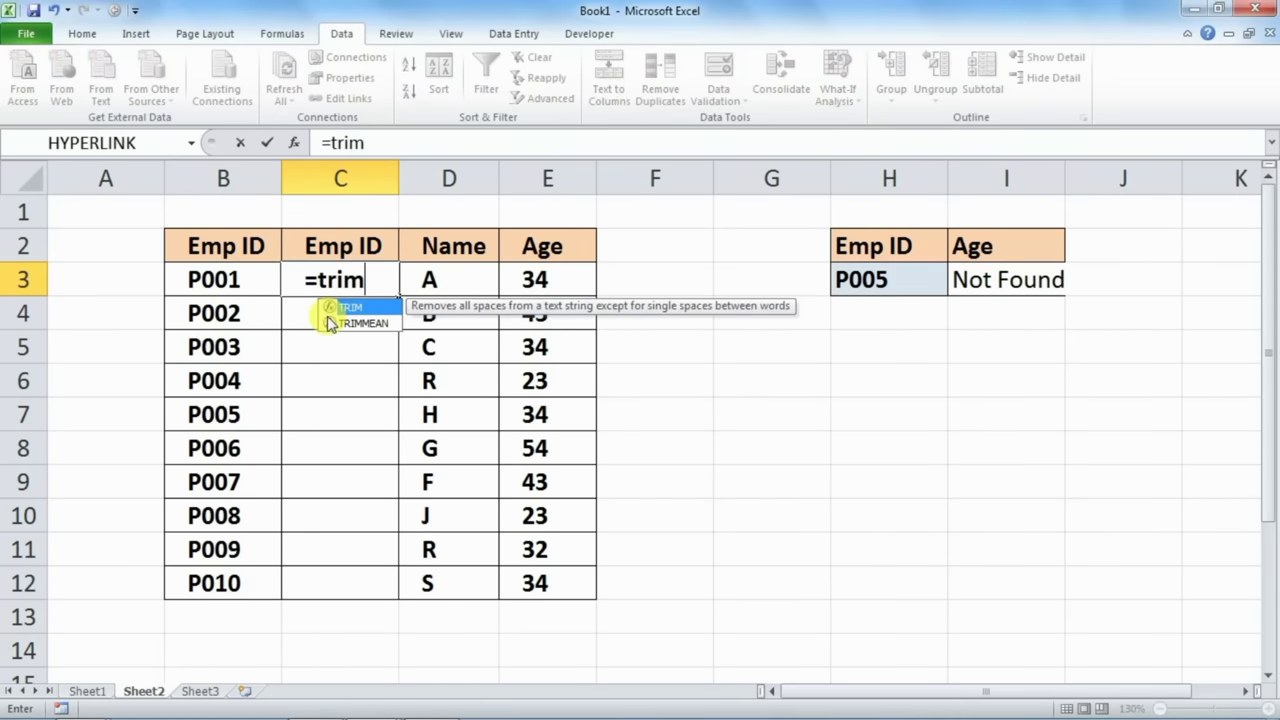
type("(")
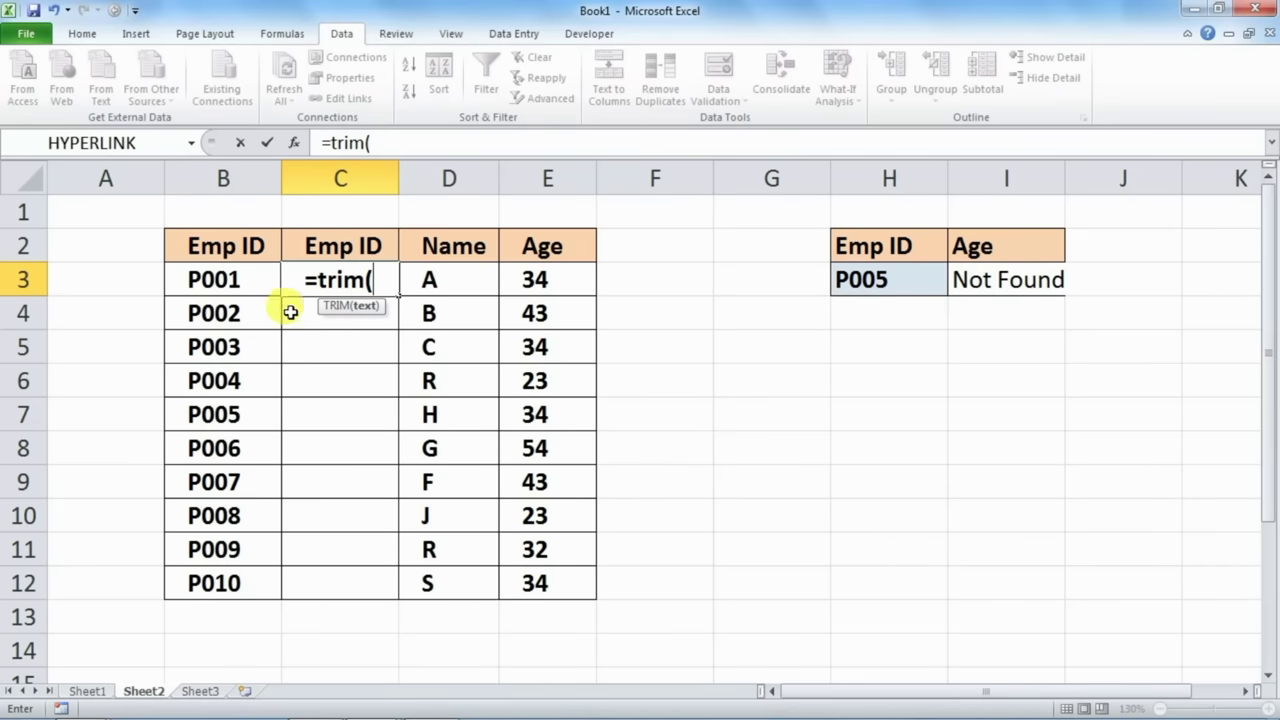
left_click(200, 280)
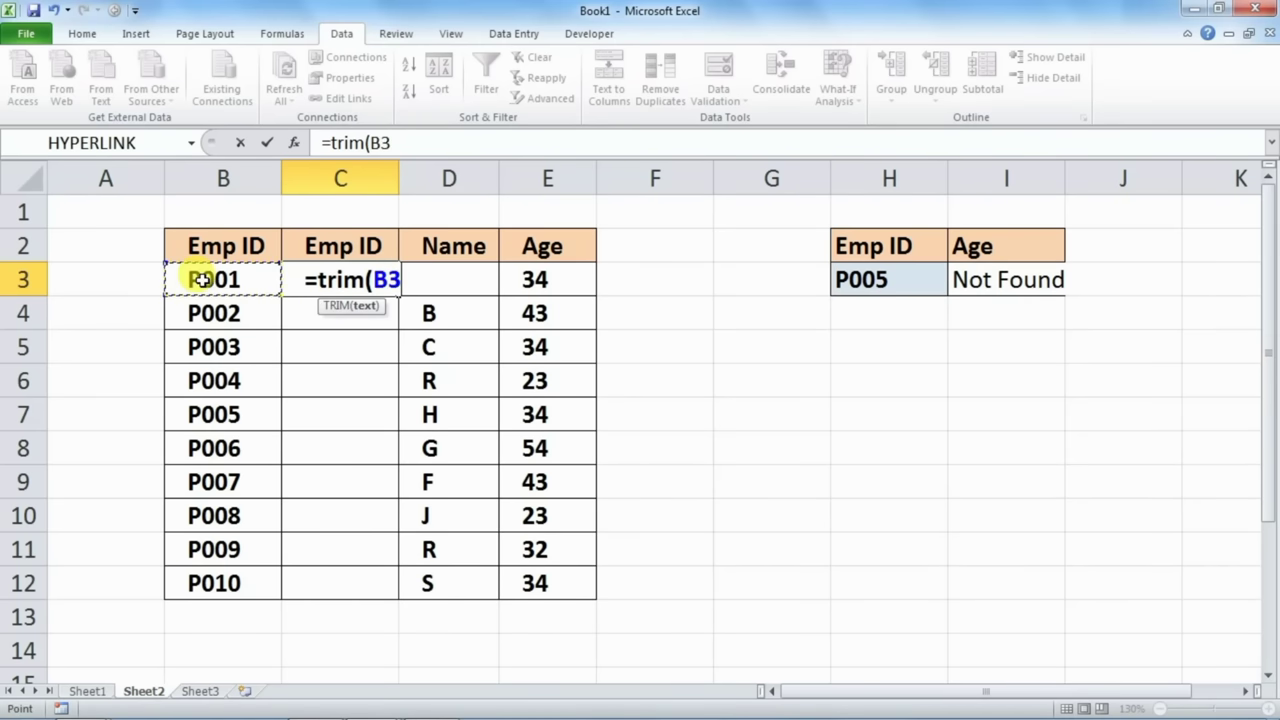
type(")")
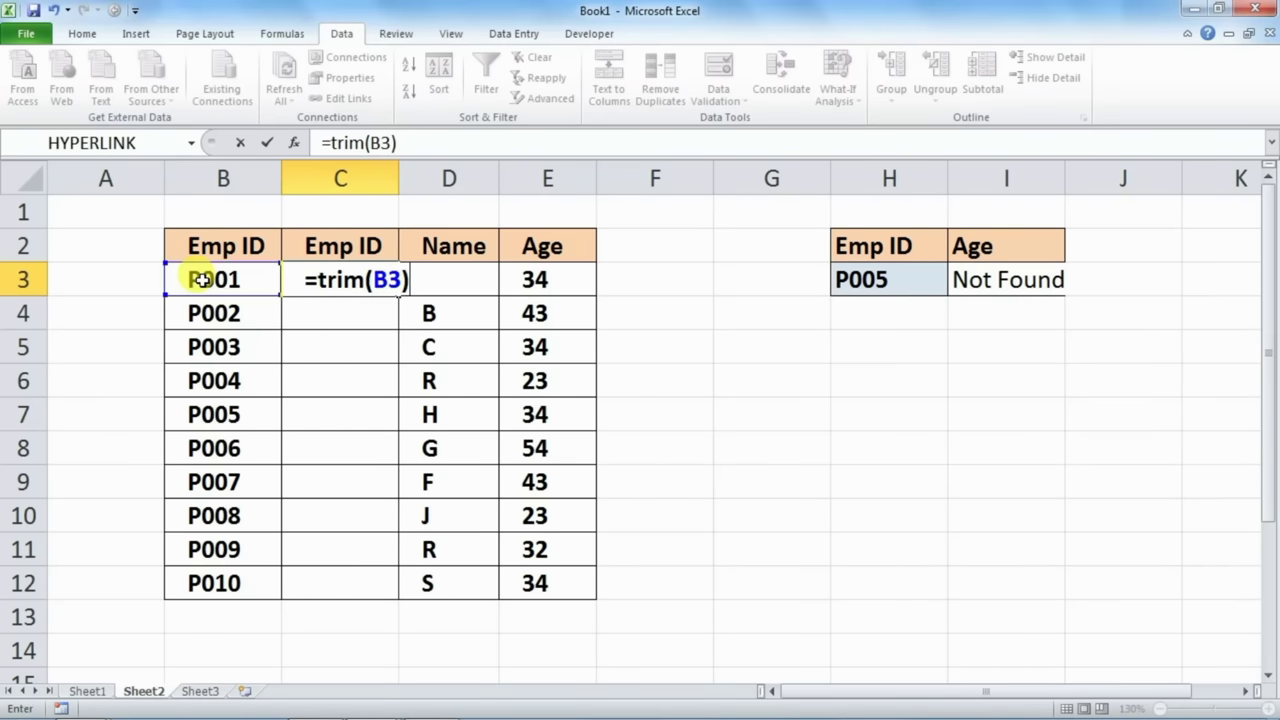
key("Return")
left_click(362, 288)
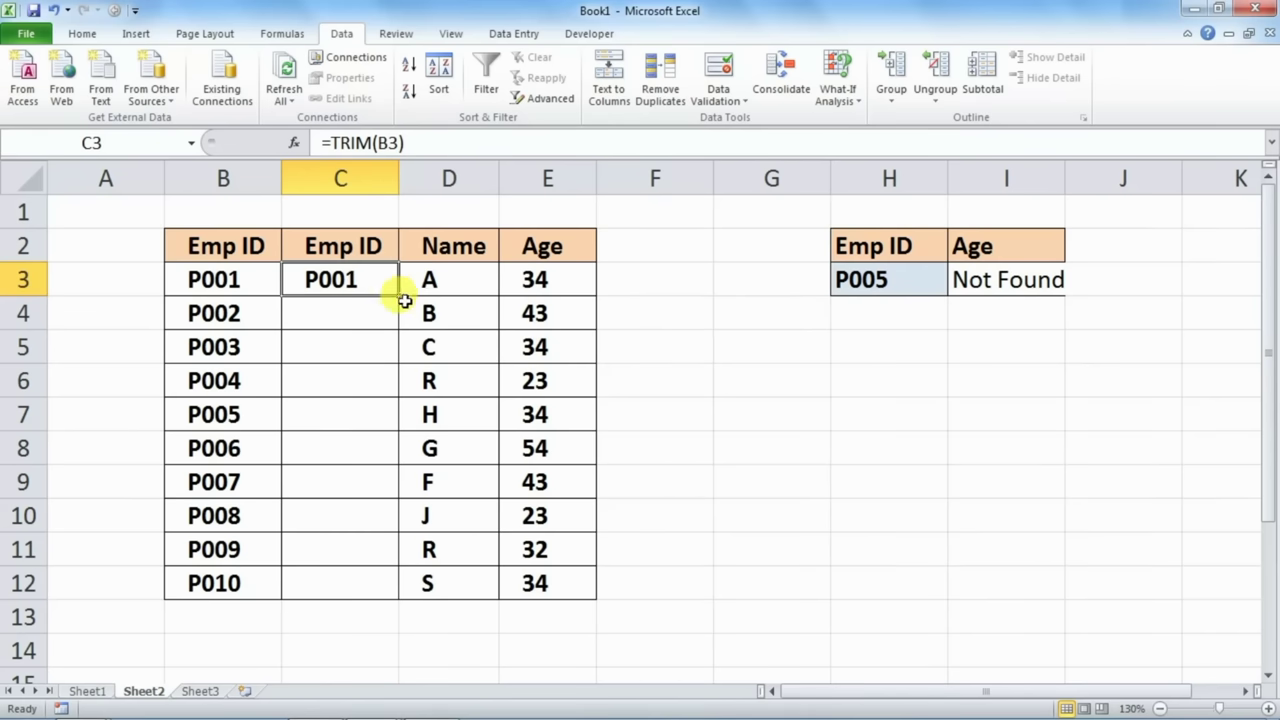
double_click(400, 297)
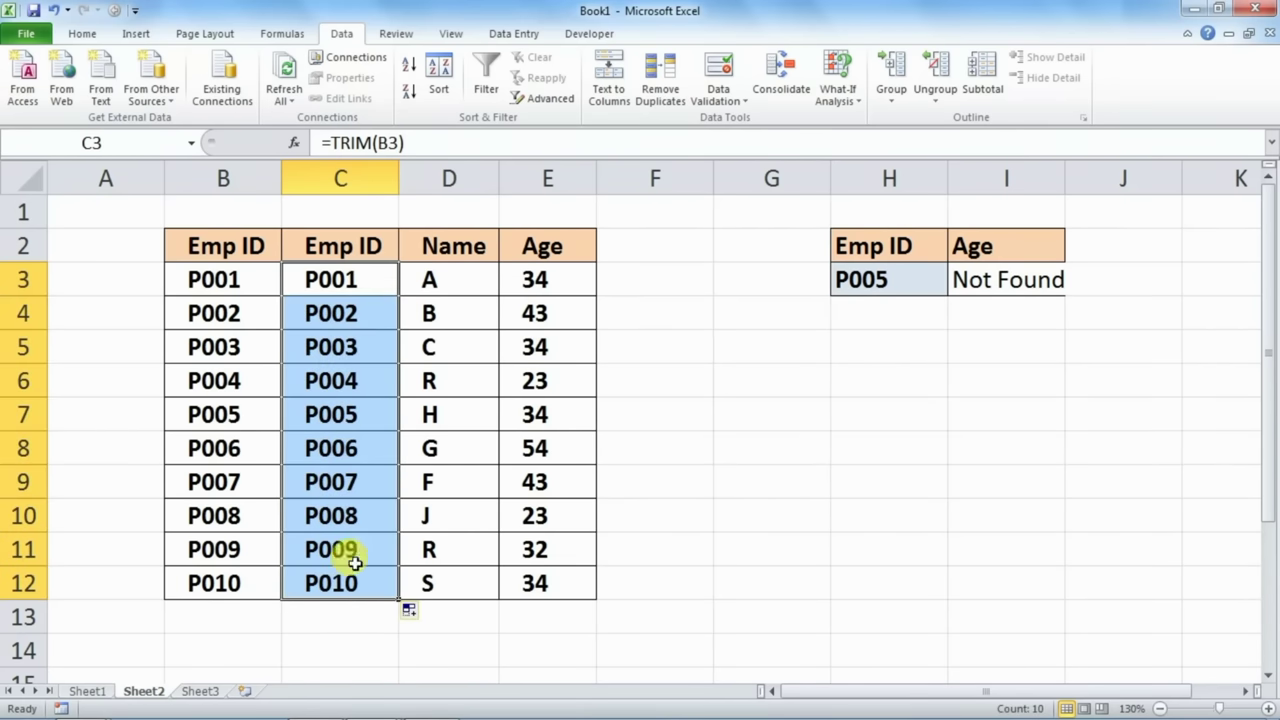
Verify the filled formulas reference their own rows, such as C4 using B4, then select C3:C12.
left_click(337, 370)
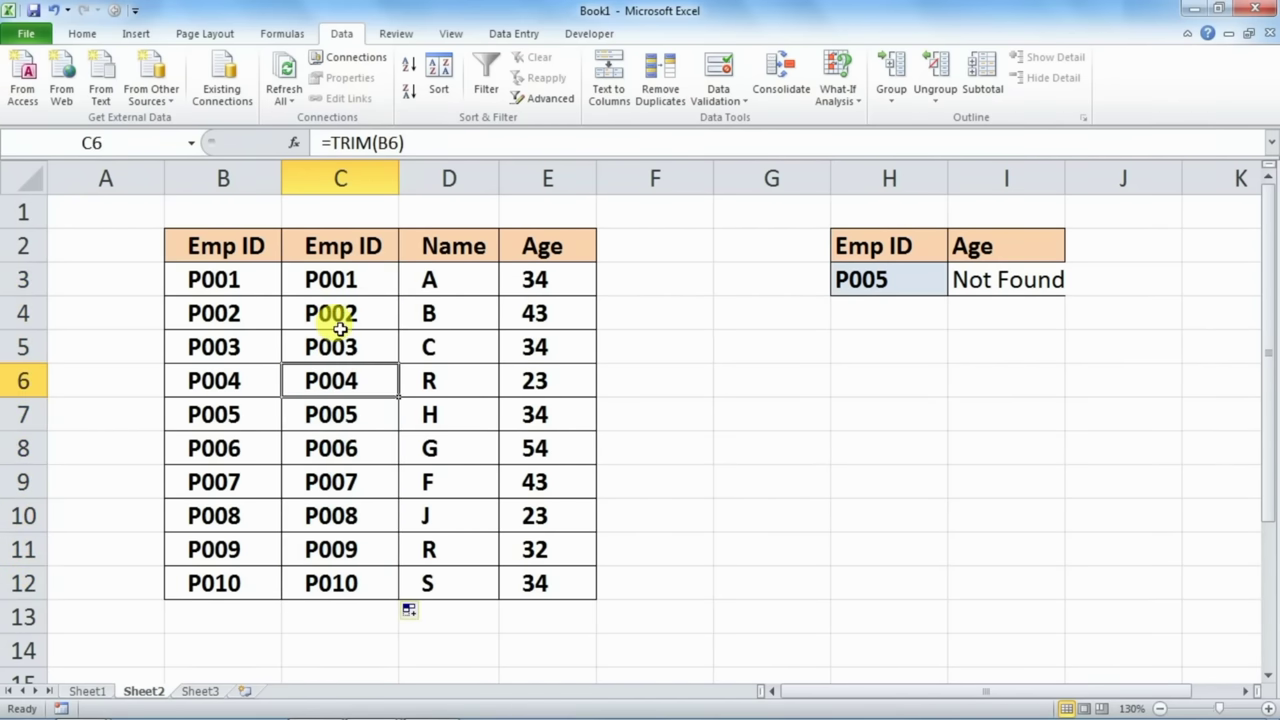
left_click(332, 320)
key("ctrl+Down")
left_click(340, 316)
double_click(342, 317)
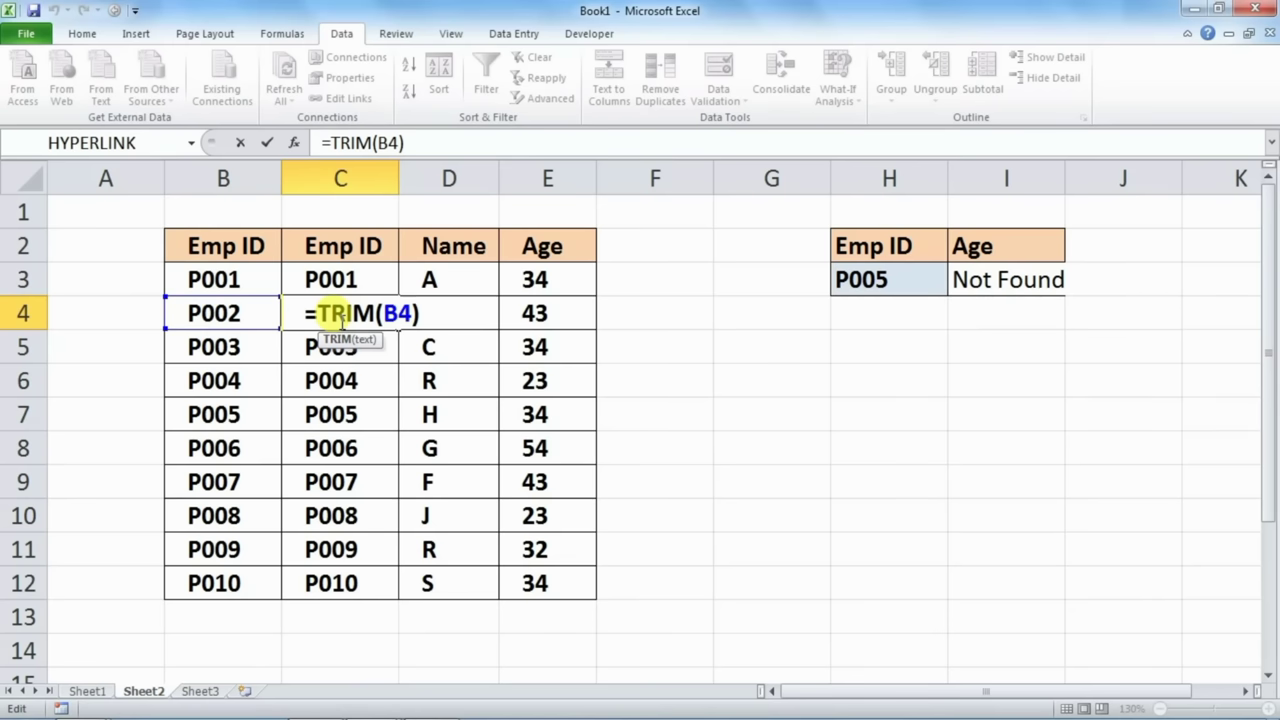
key("Return")
left_click(338, 285)
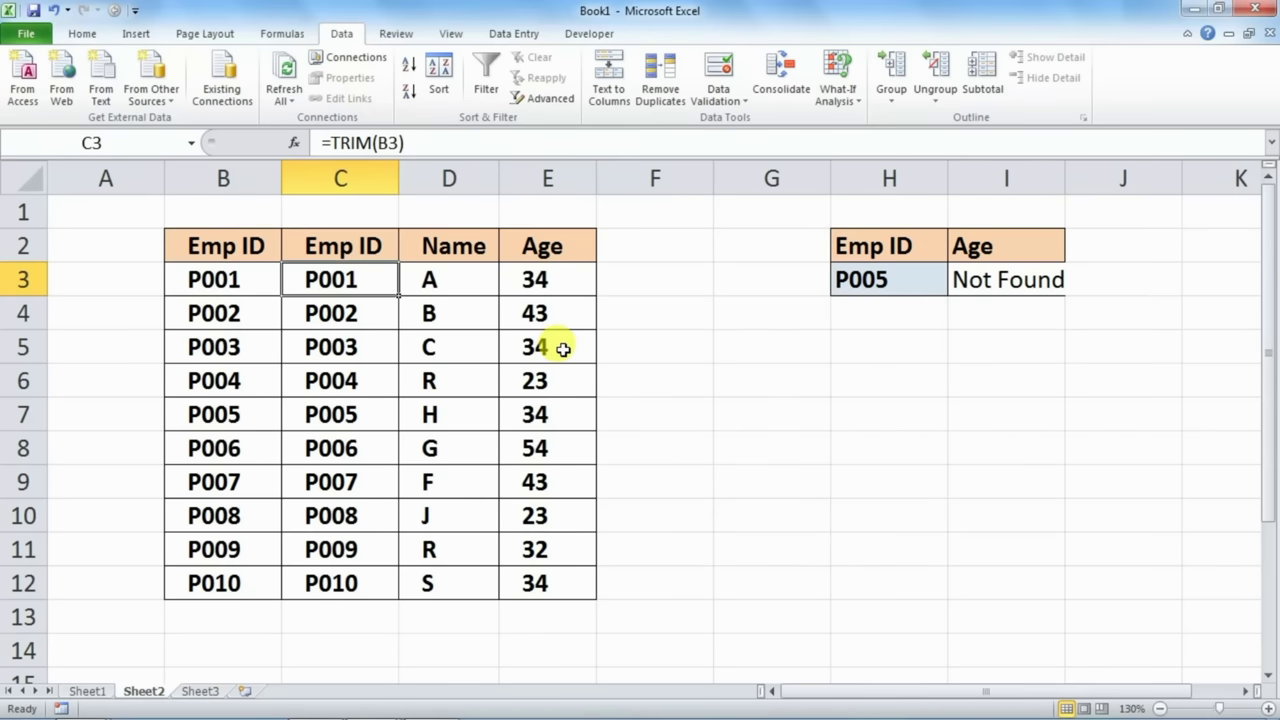
key("ctrl+shift+Down")
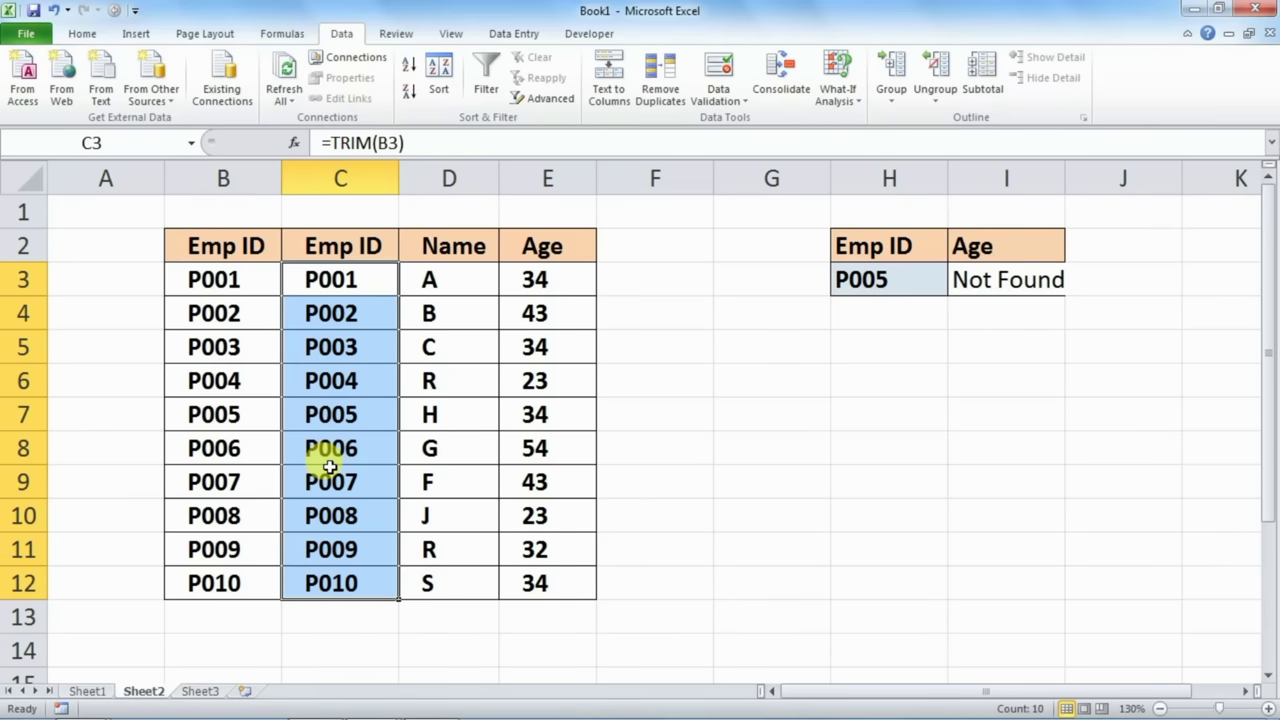
Copy C3:C12 and paste it back as values only.
key("ctrl+c")
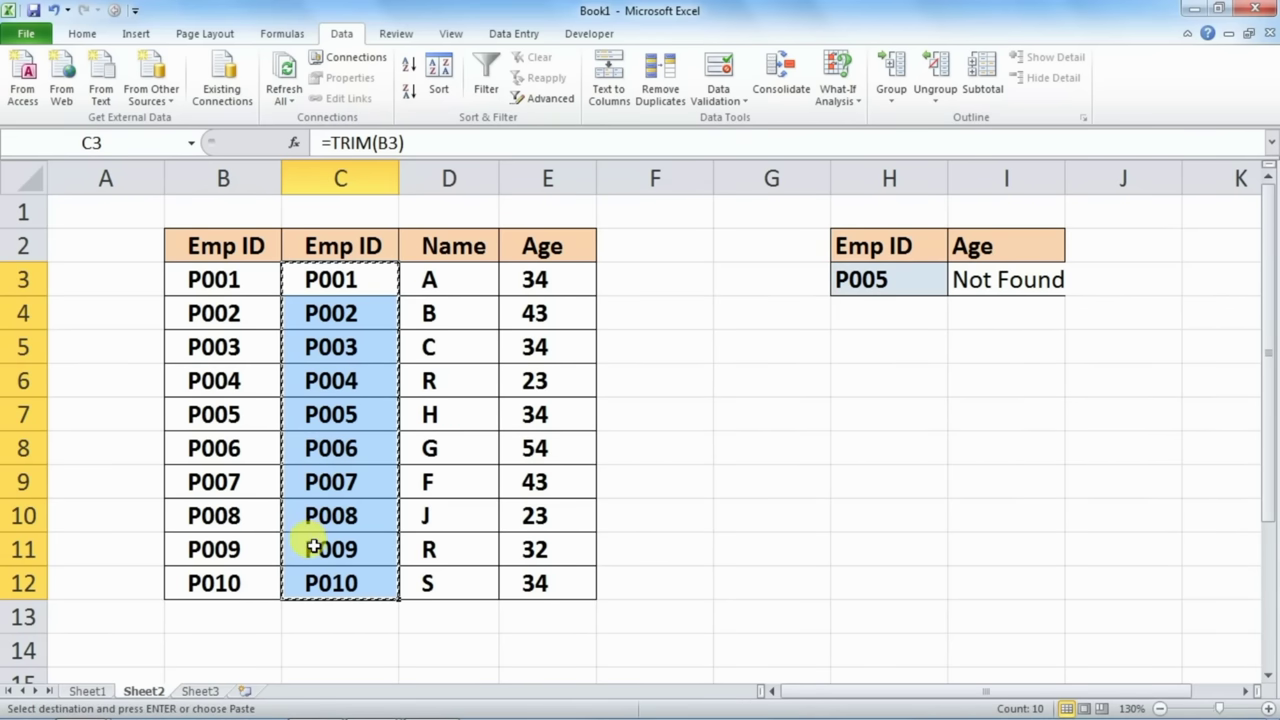
right_click(333, 393)
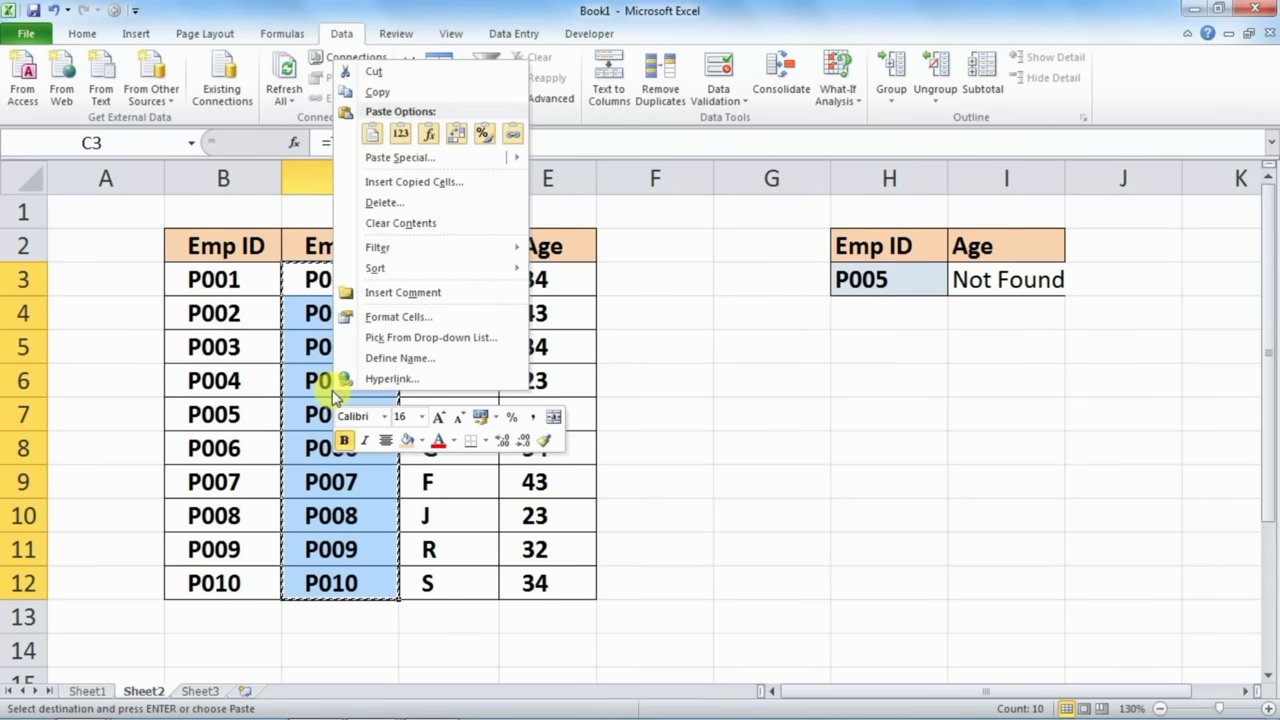
left_click(389, 160)
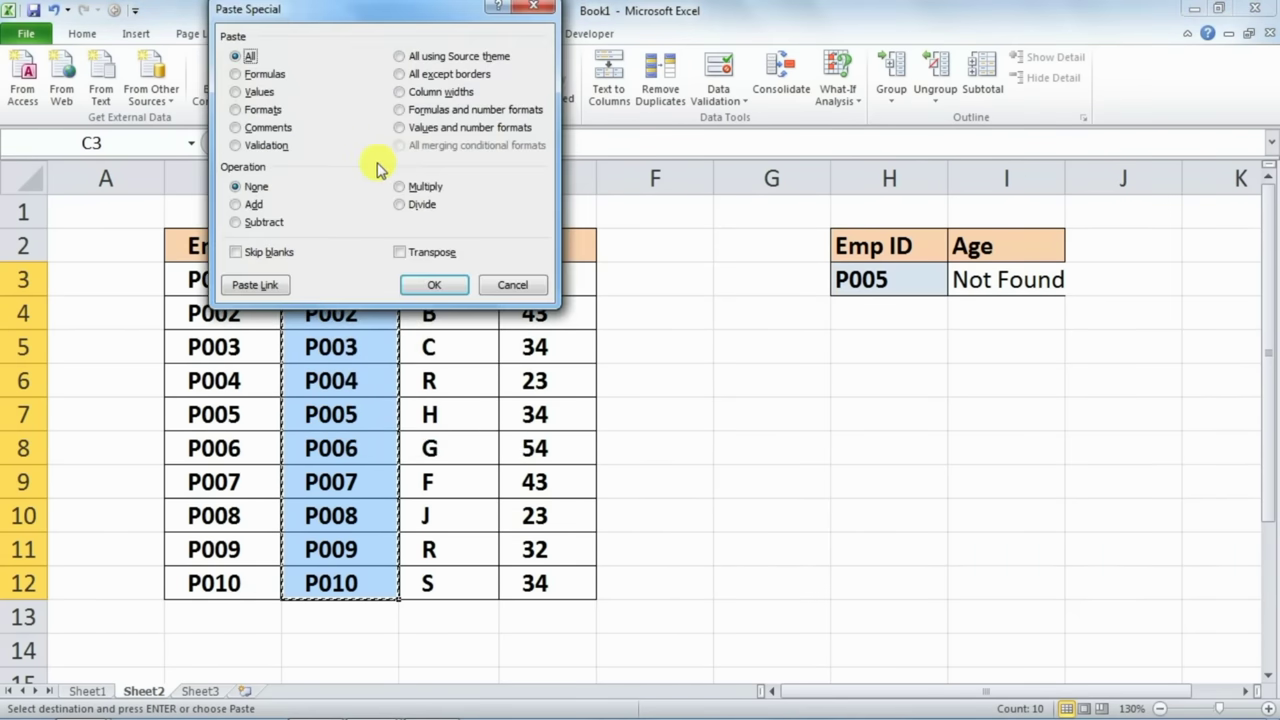
left_click(237, 93)
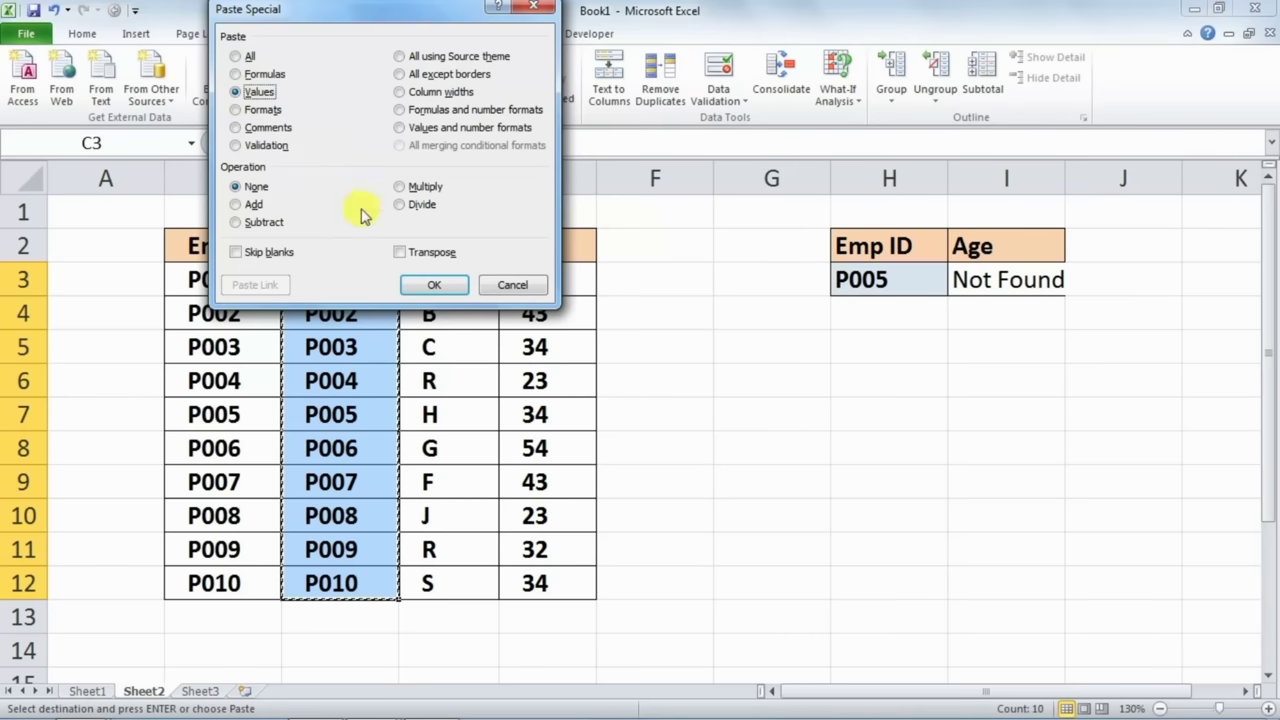
left_click(418, 286)
Check that cells C5 through C9 now hold plain ID values like P005.
left_click(318, 408)
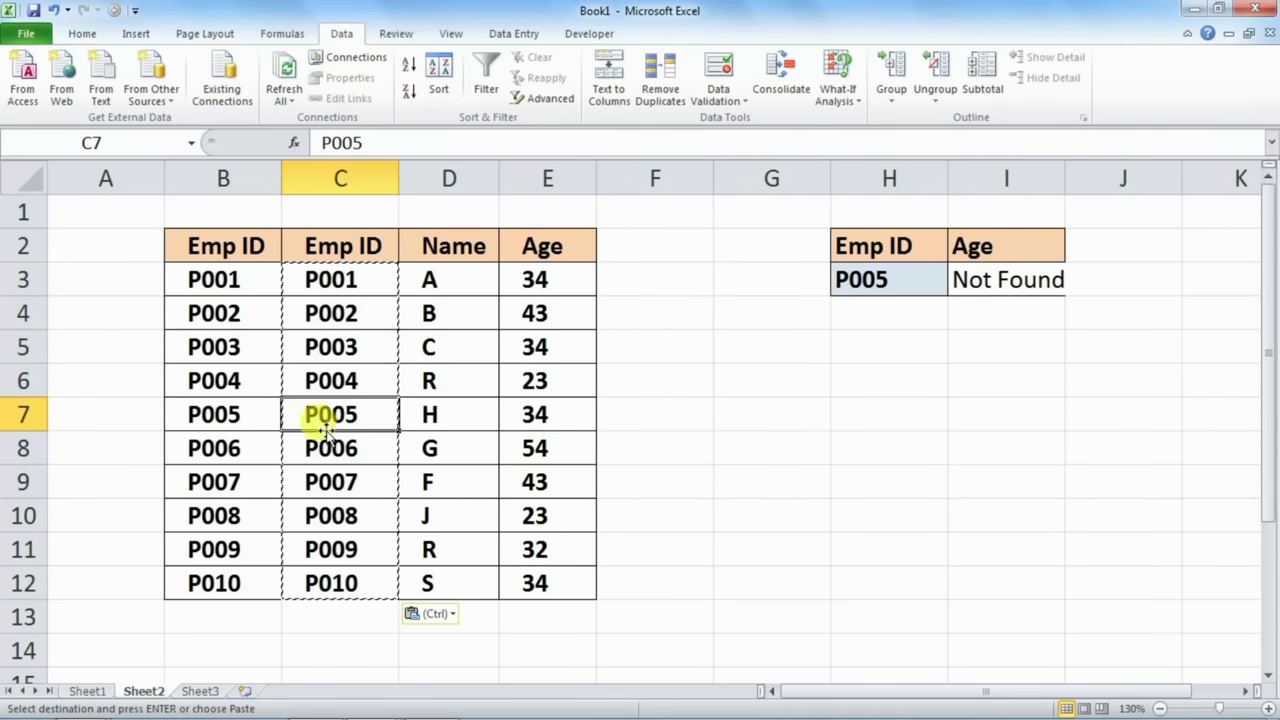
double_click(333, 481)
key("Escape")
key("ctrl+Up")
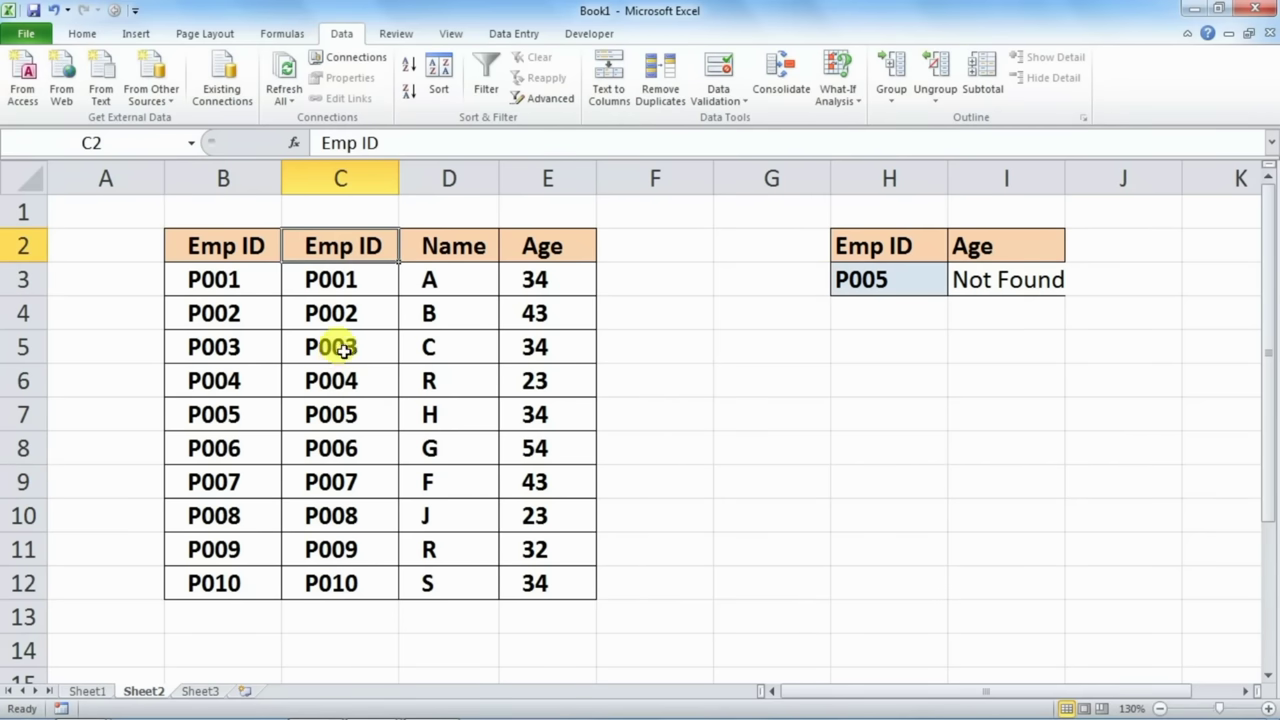
left_click(340, 347)
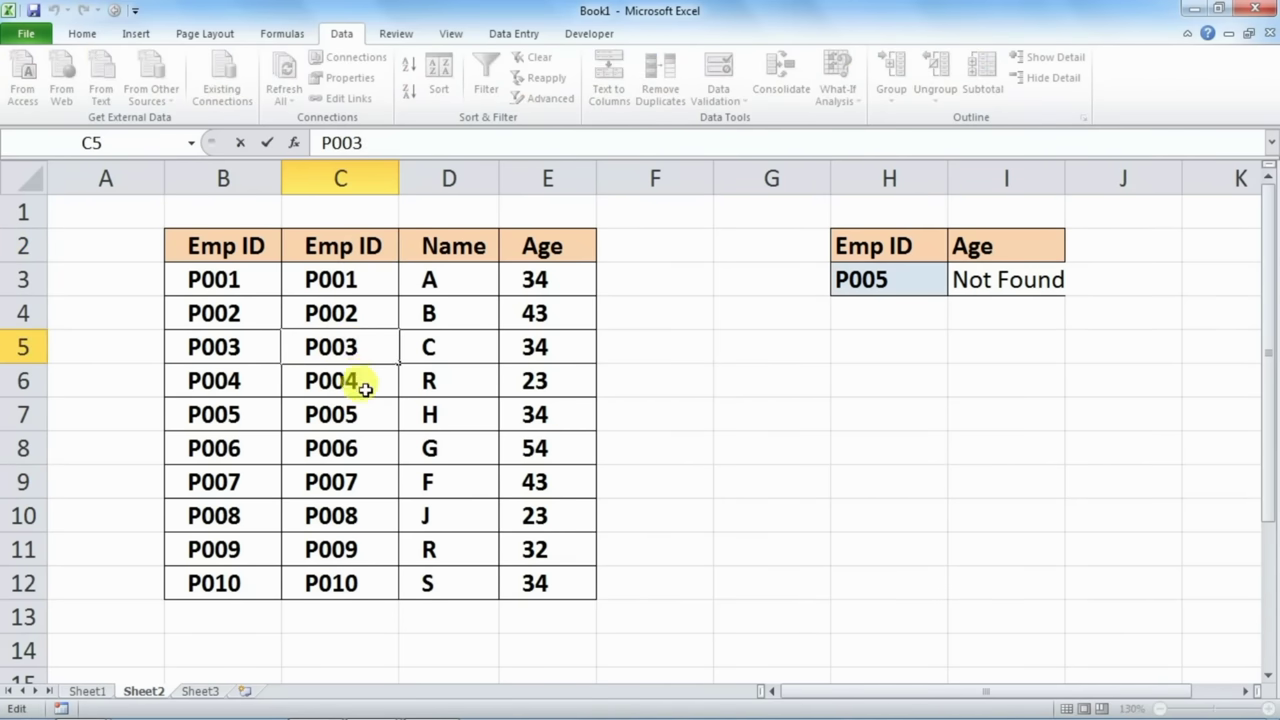
double_click(370, 388)
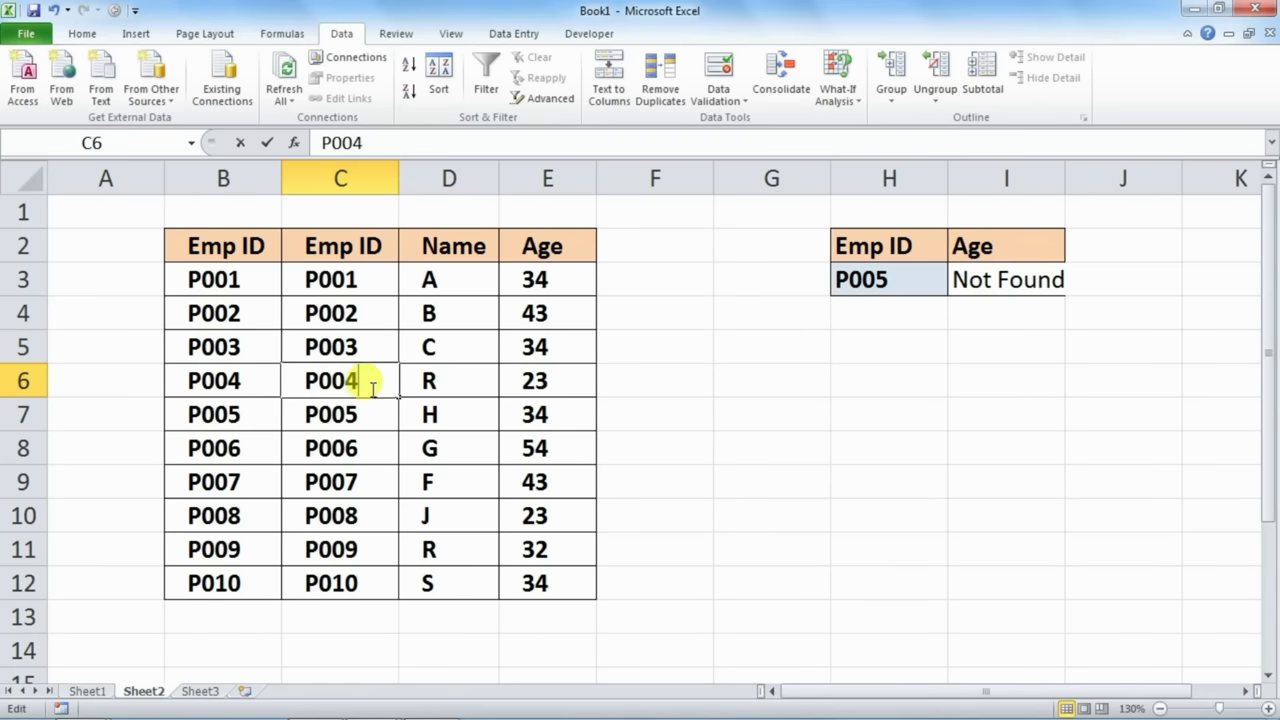
left_click(349, 481)
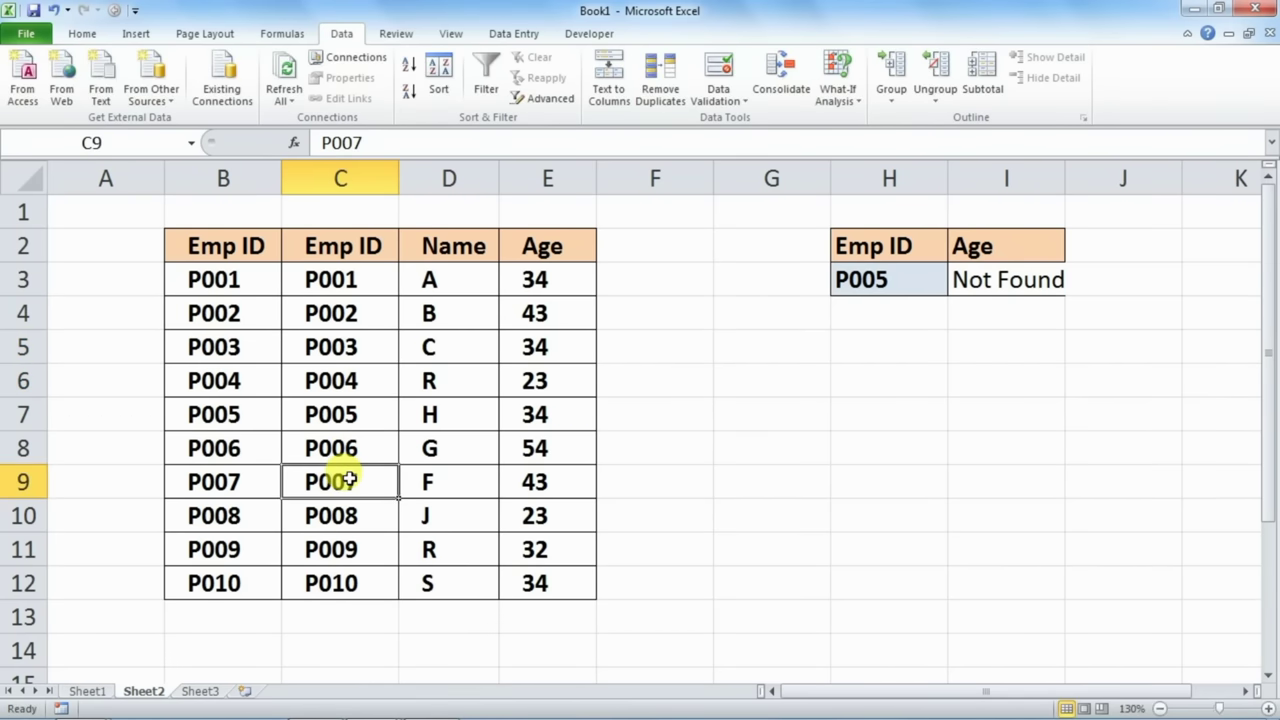
left_click(336, 438)
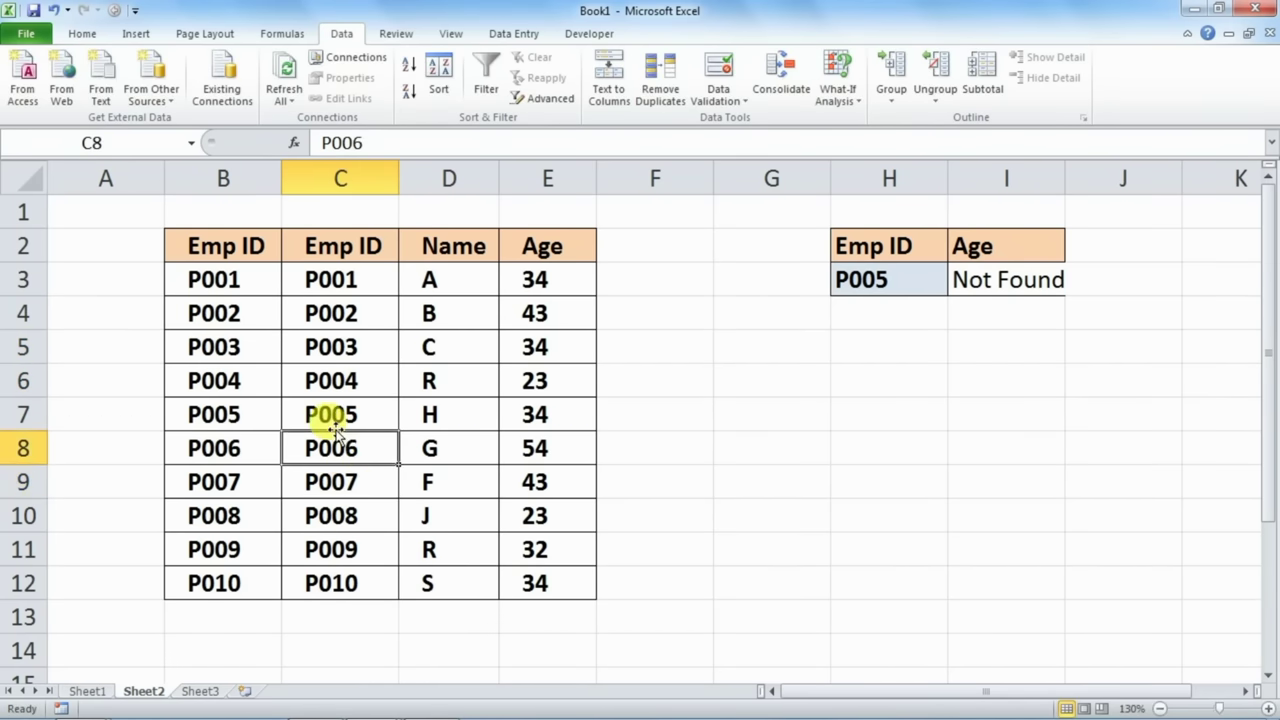
Review the original IDs in B4, B6, B8 and B10, then select column B.
left_click(218, 312)
left_click(219, 378)
left_click(221, 445)
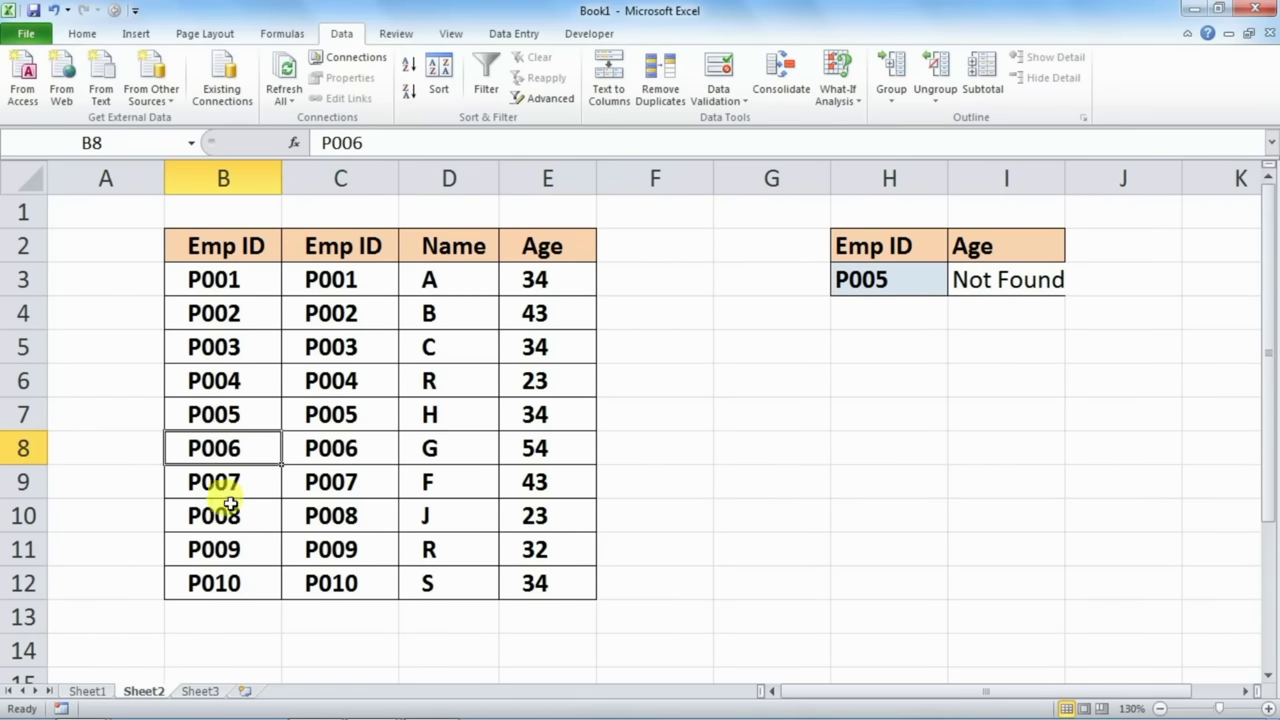
left_click(225, 515)
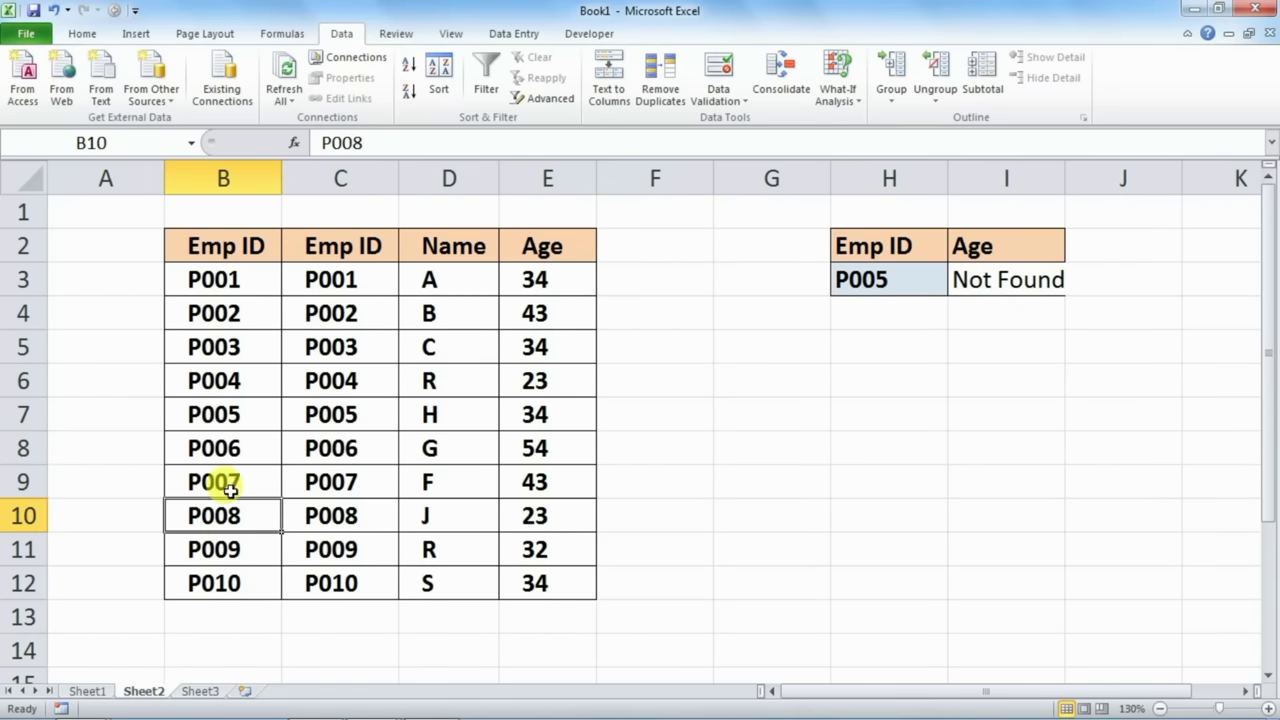
left_click(224, 174)
Delete the untrimmed Emp ID column B.
right_click(225, 175)
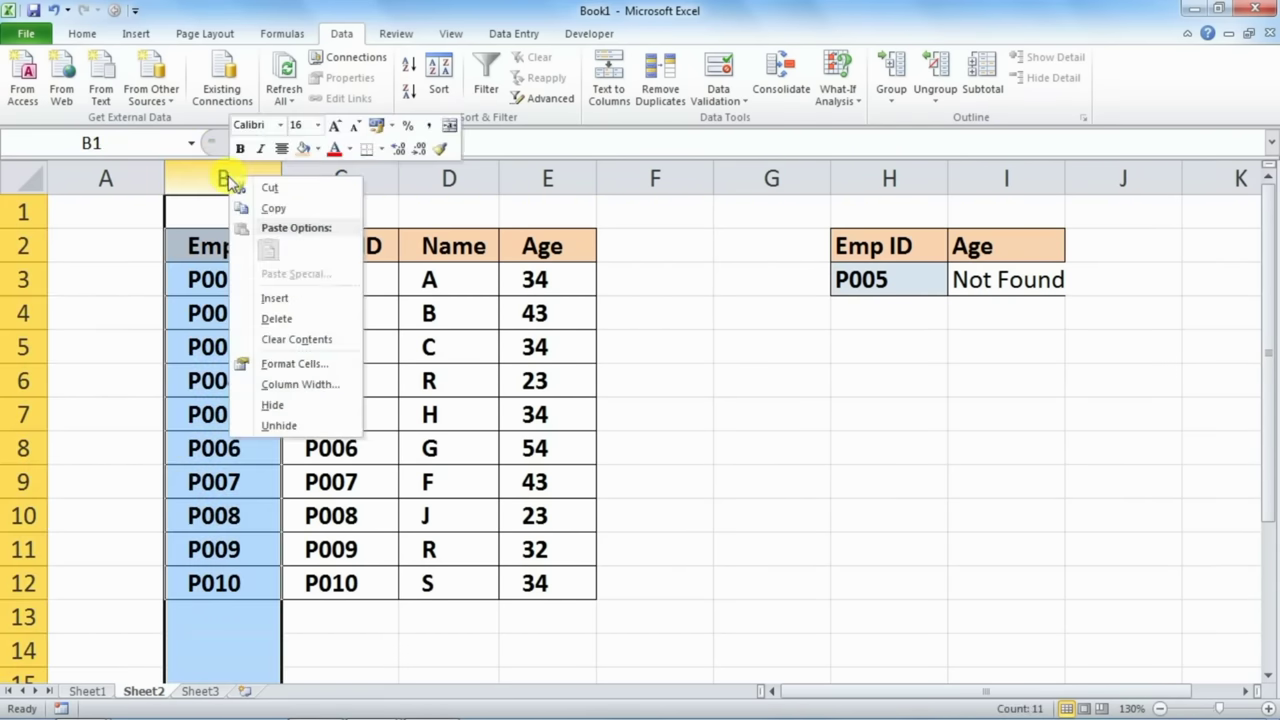
left_click(278, 318)
left_click(365, 416)
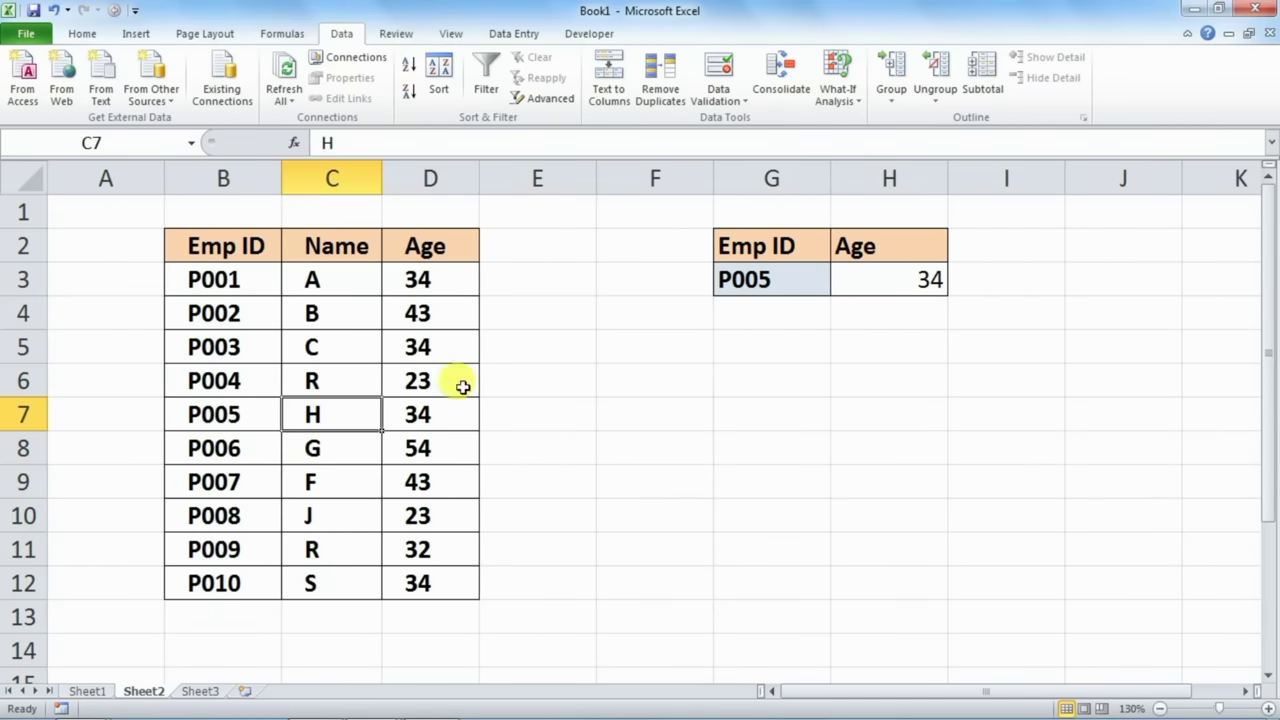
Enter P002 in G3 so H3 returns age 43.
left_click(750, 287)
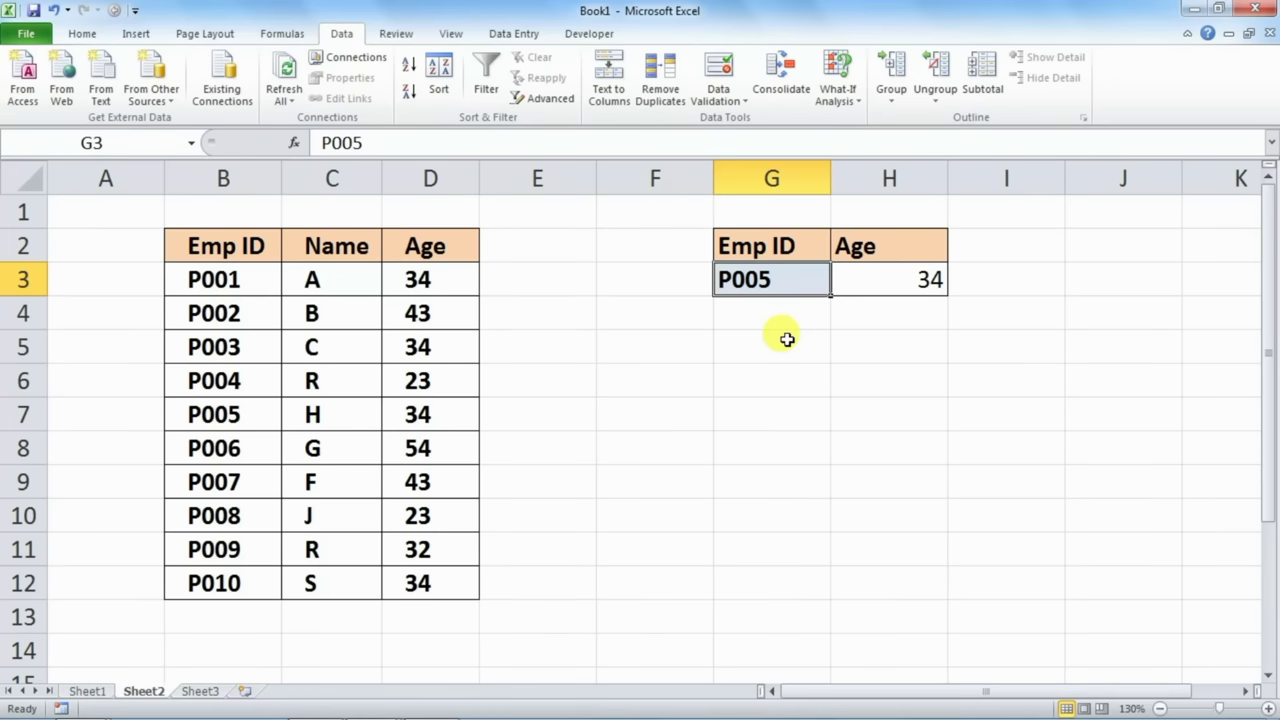
type("P")
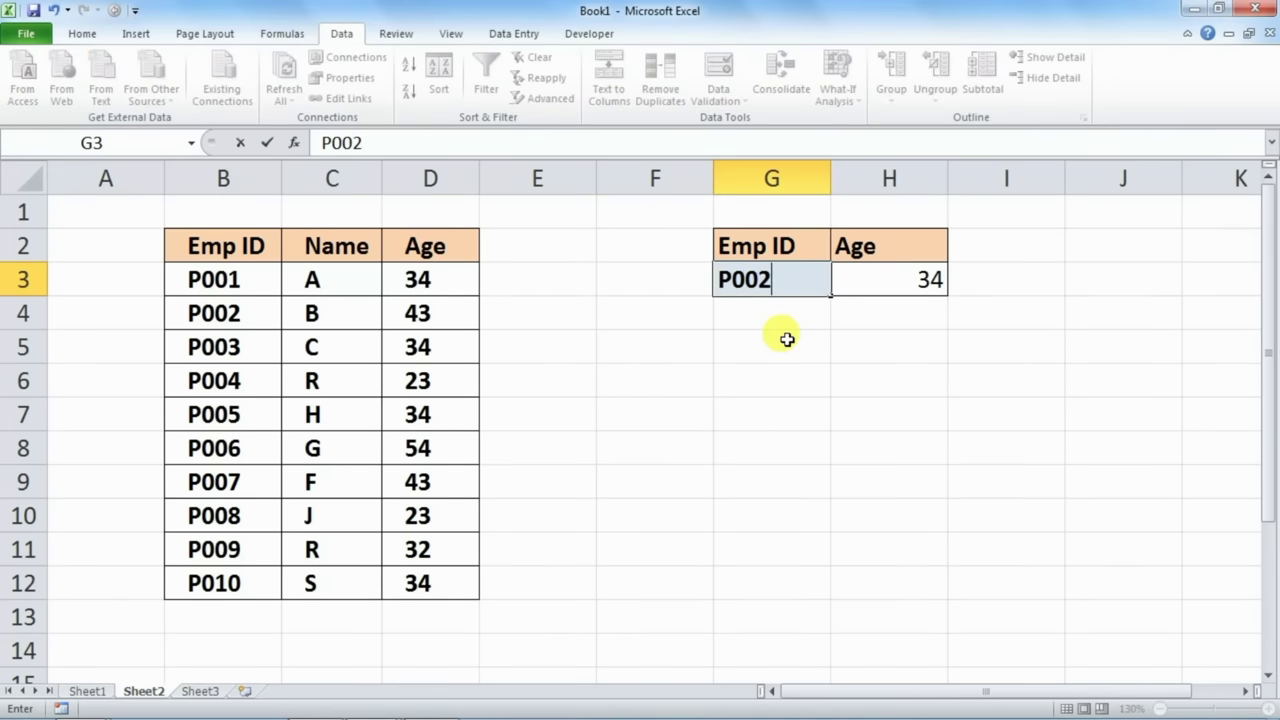
left_click(787, 339)
left_click(791, 279)
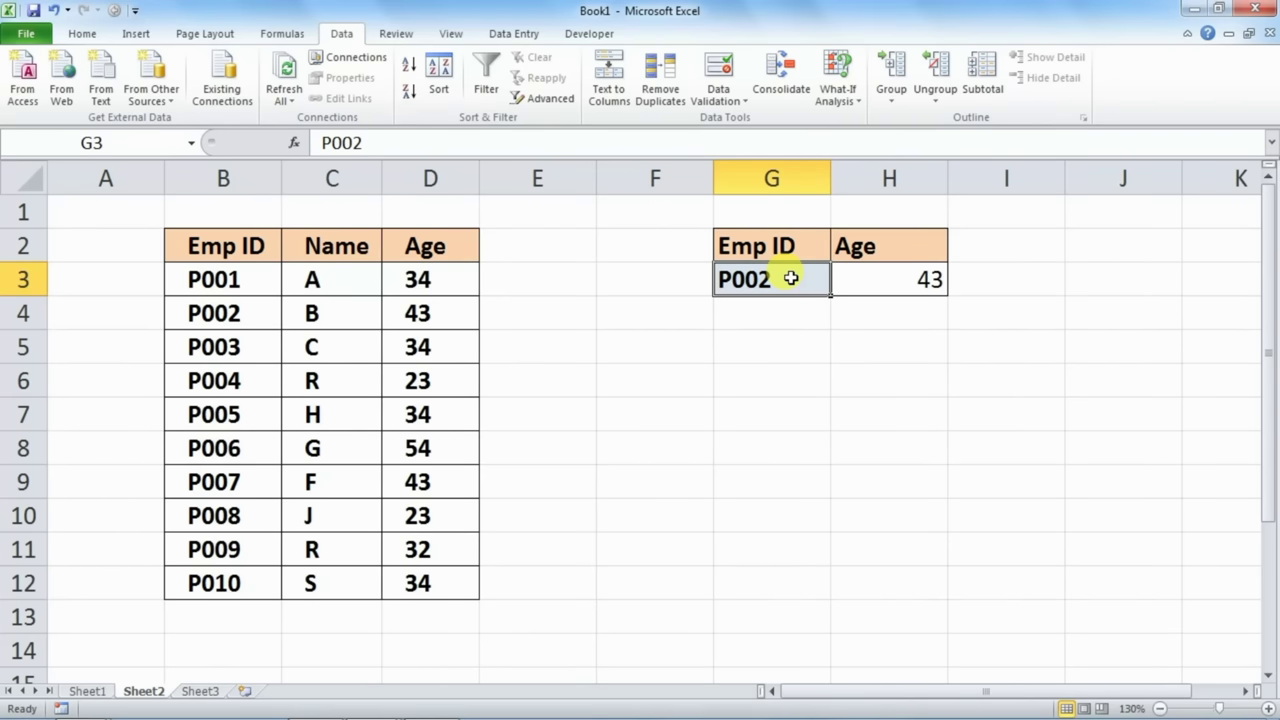
Enter the text abc in F7 and inspect it, noting its left alignment.
left_click(622, 412)
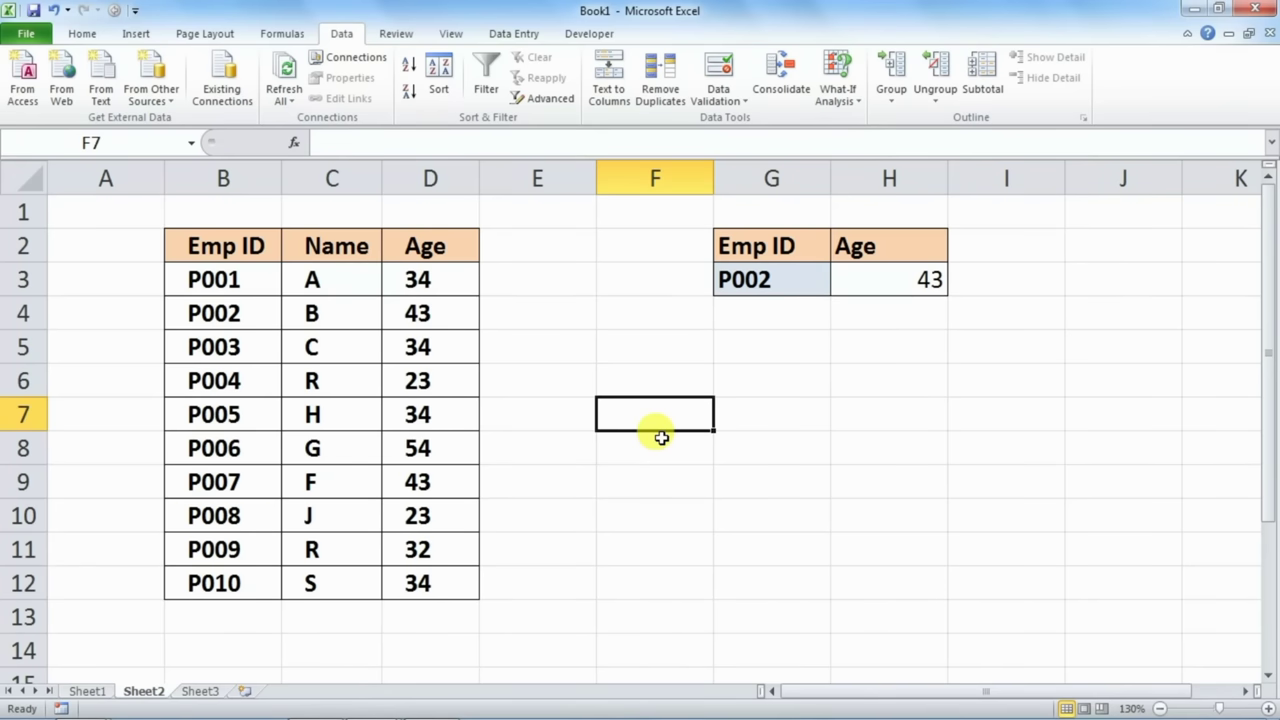
type("abc")
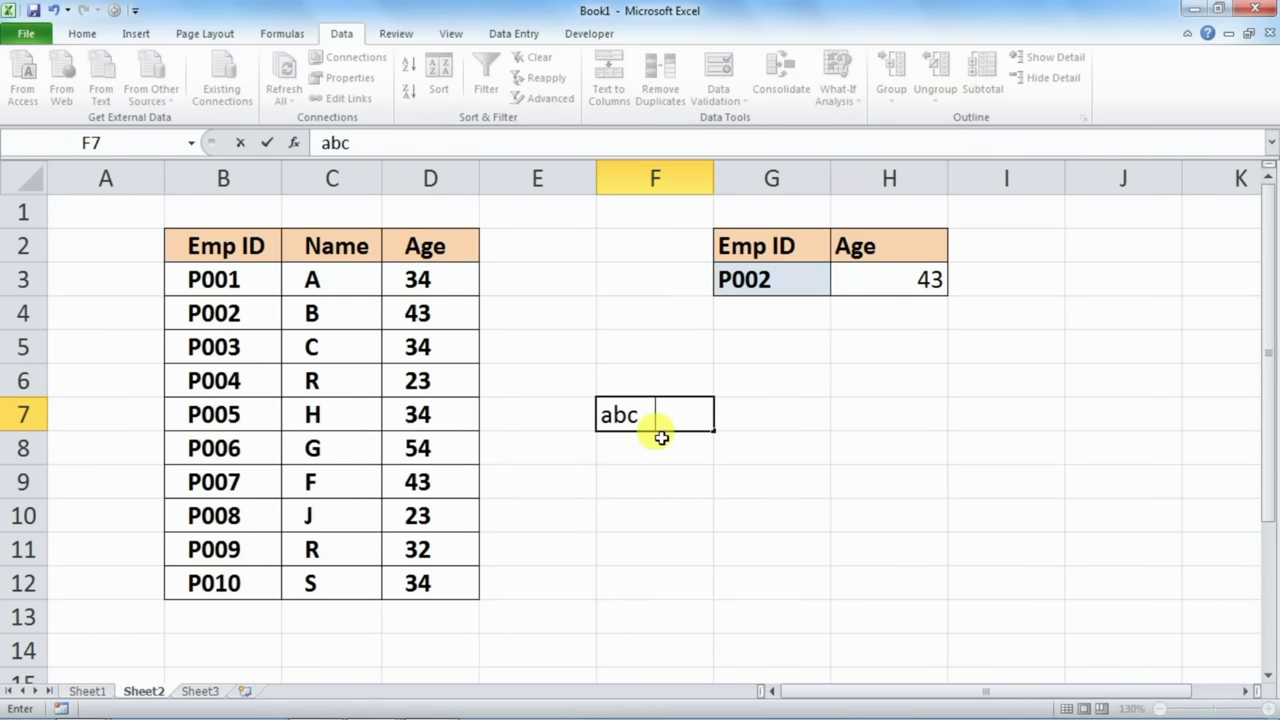
key("Return")
double_click(662, 416)
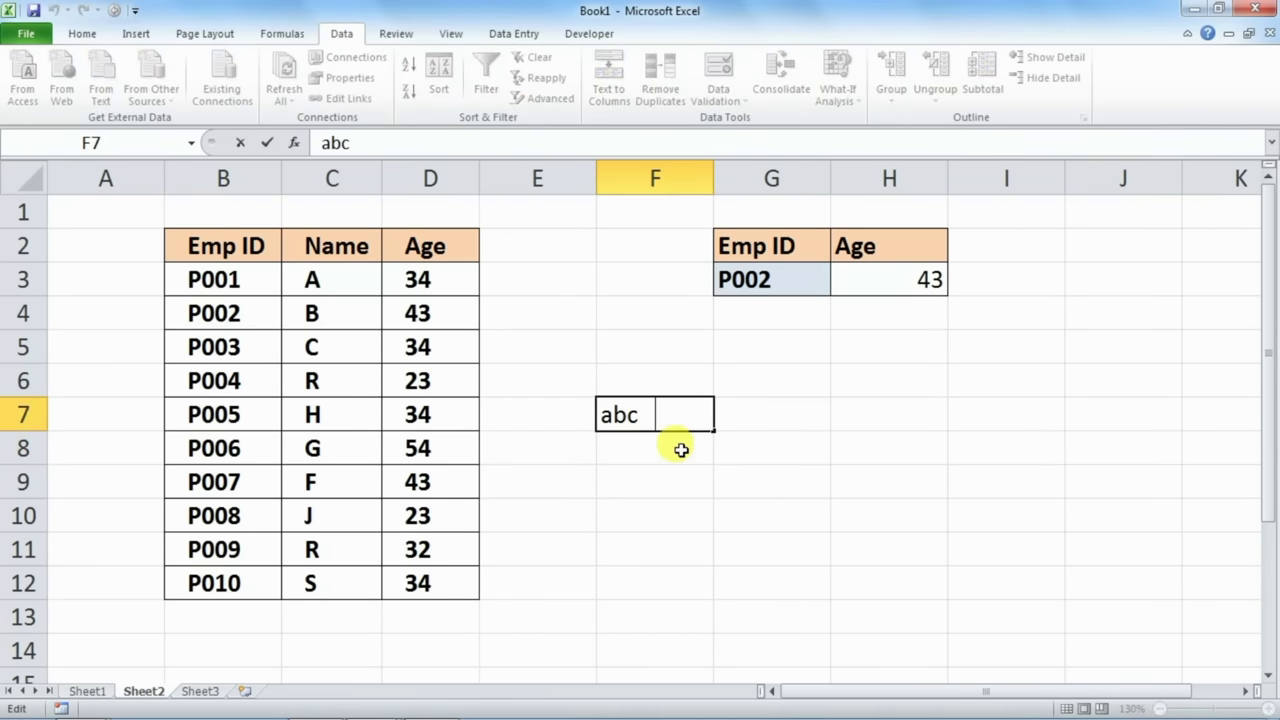
Enter the number 123 in F9 and inspect it, noting its right alignment.
left_click(672, 486)
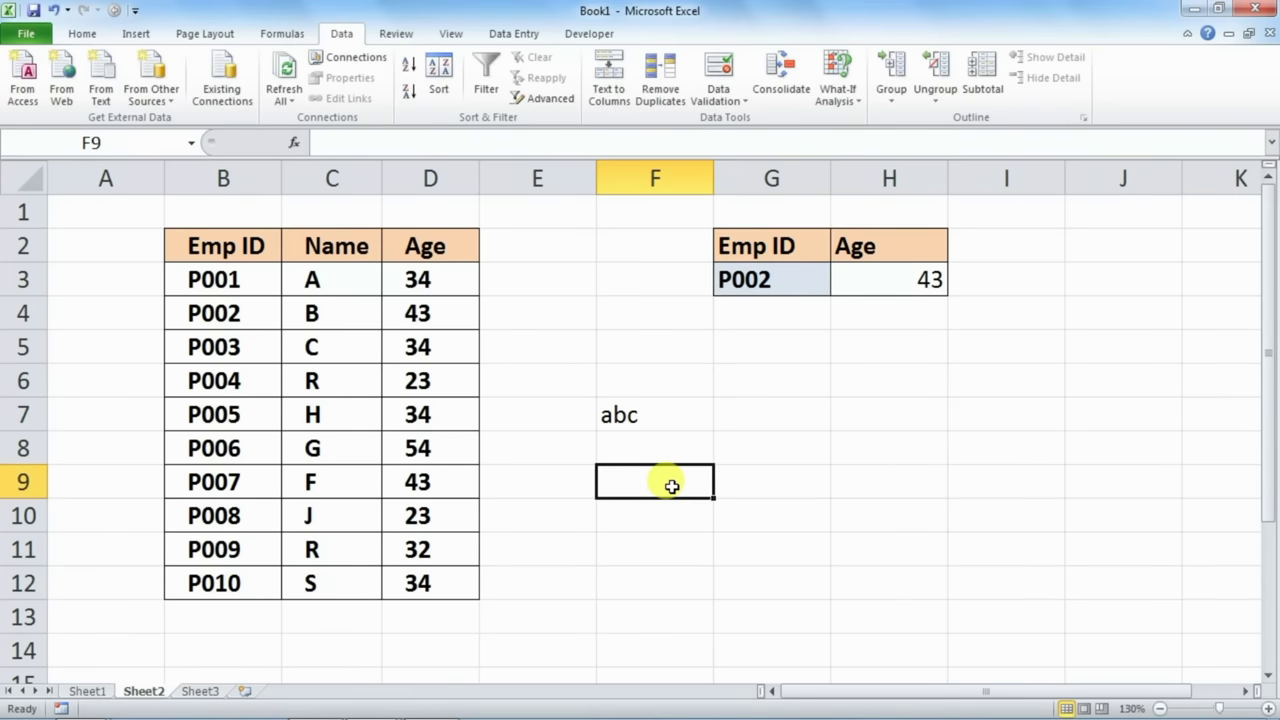
type("123")
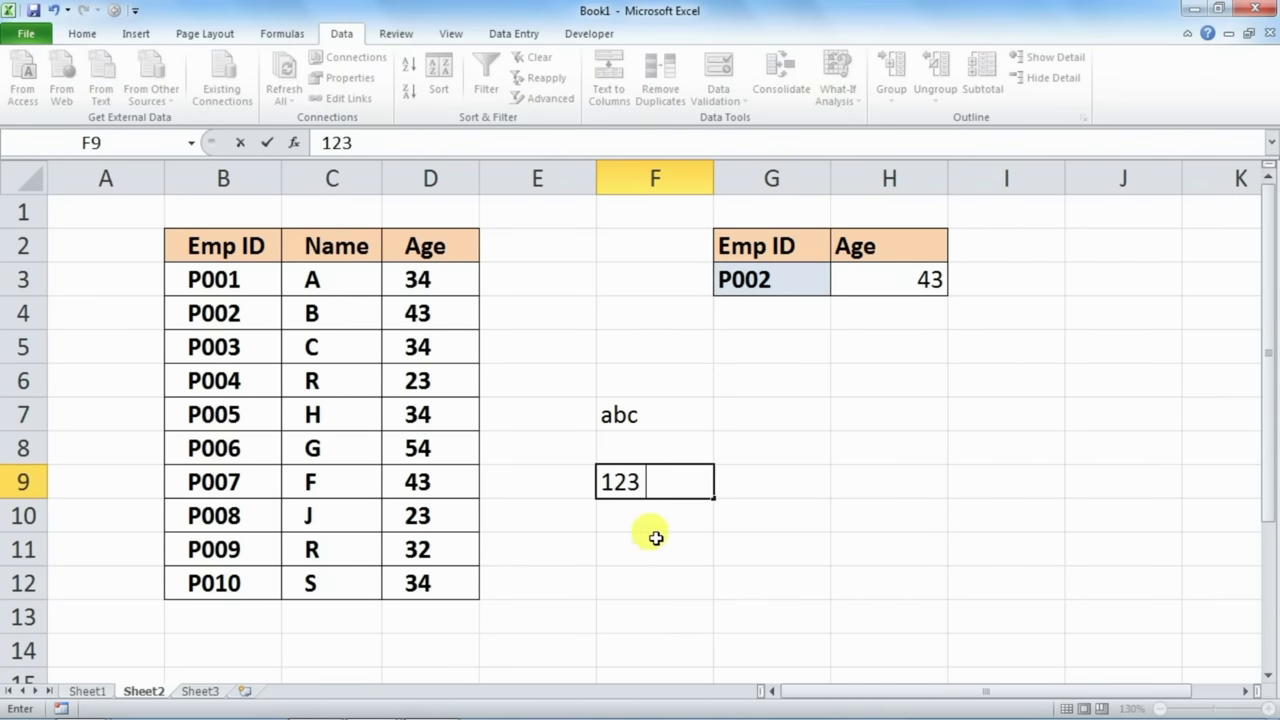
left_click(655, 538)
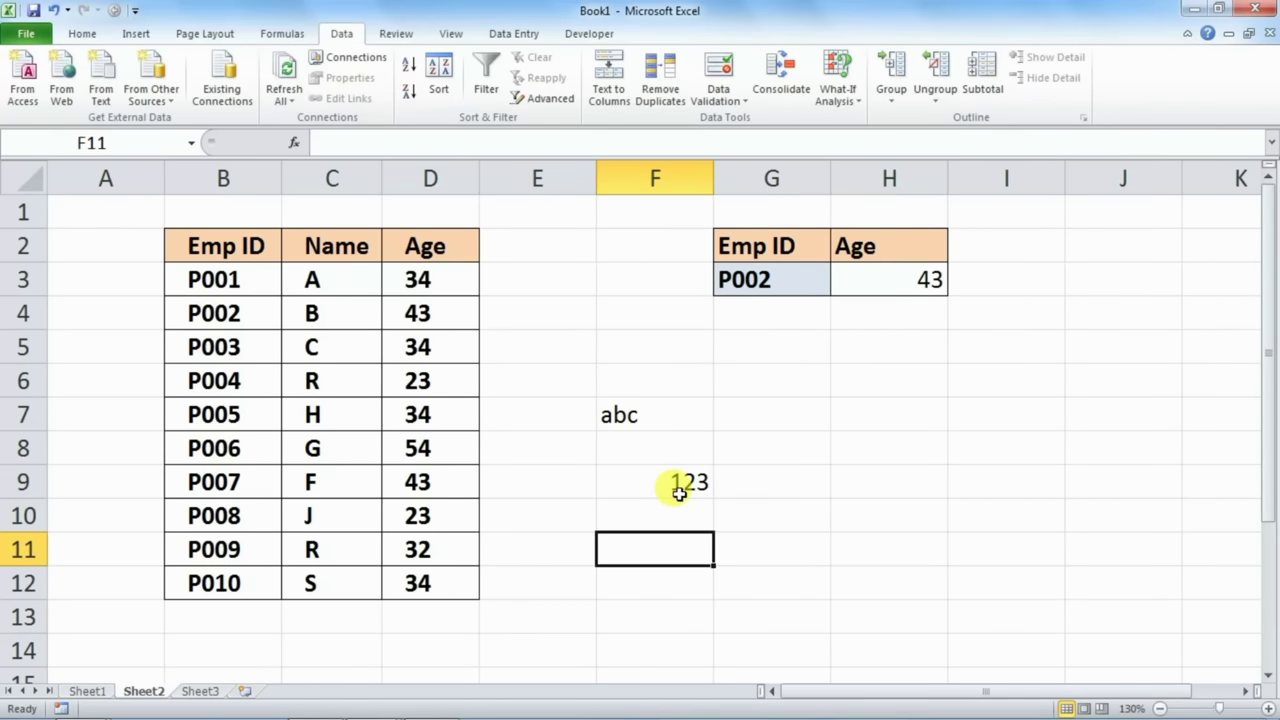
double_click(672, 486)
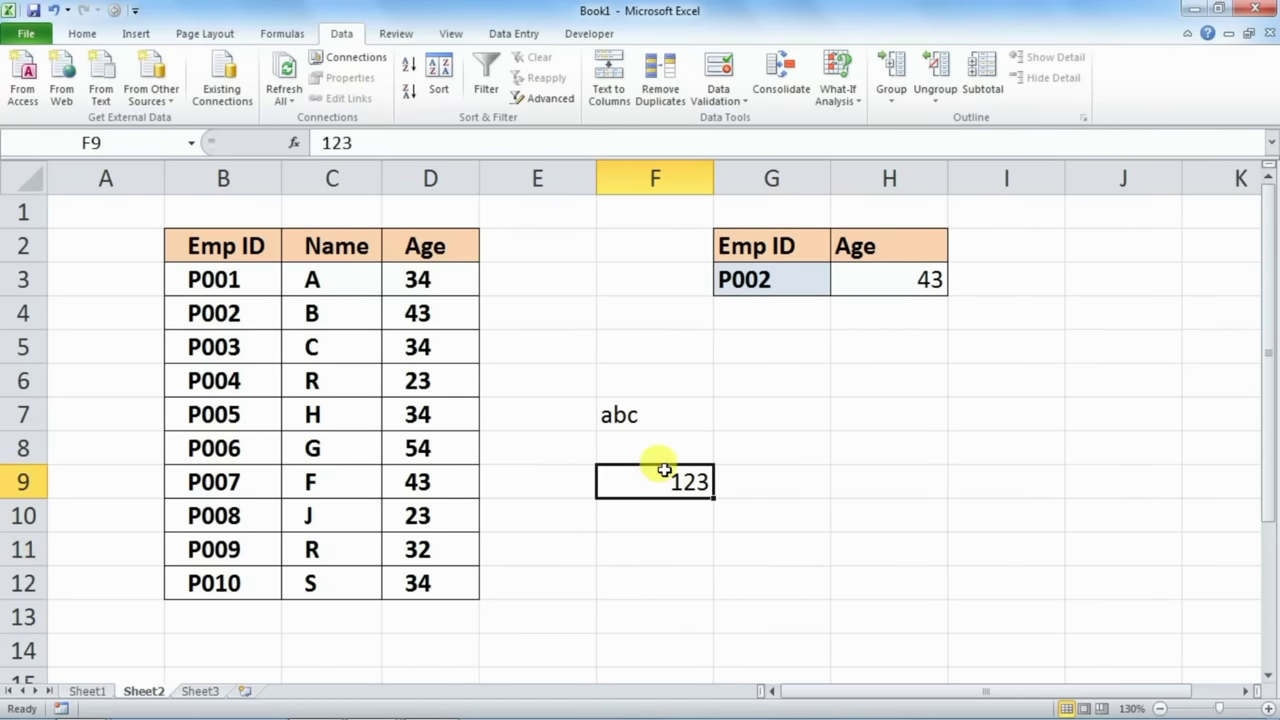